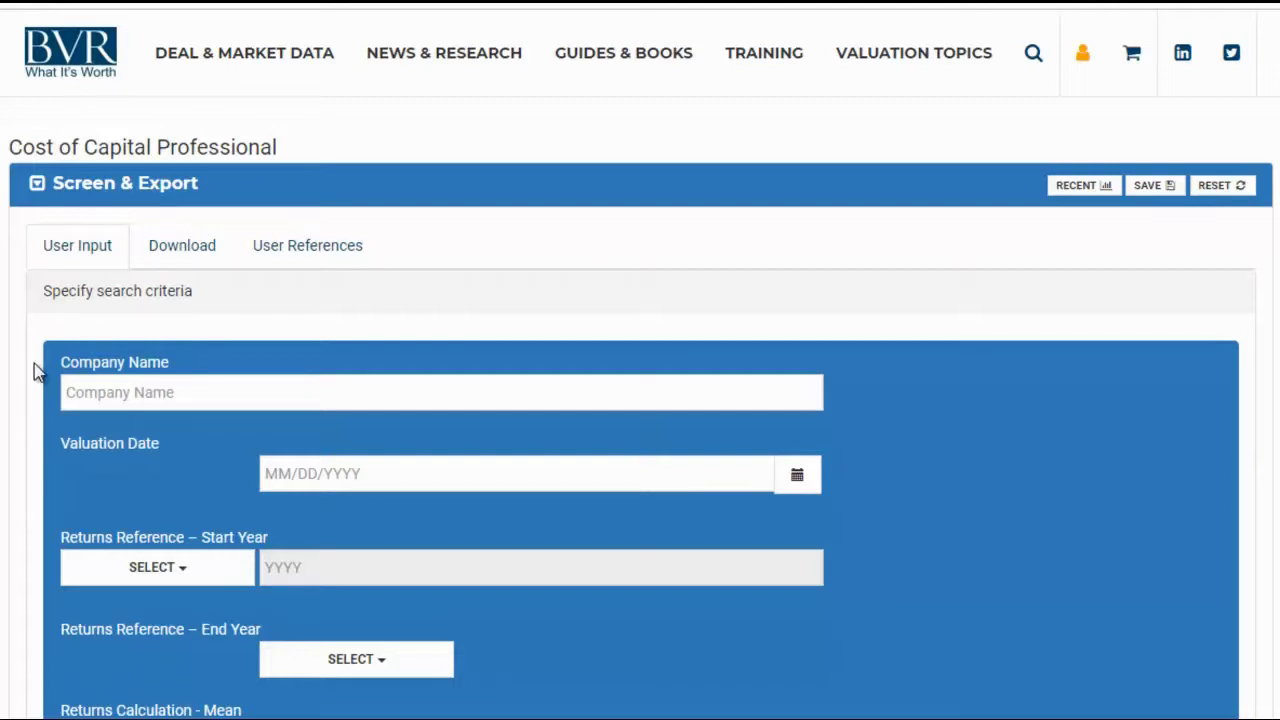
- Look over the user references and the Deal & Market Data product list, and return to the user input form
left_click(331, 252)
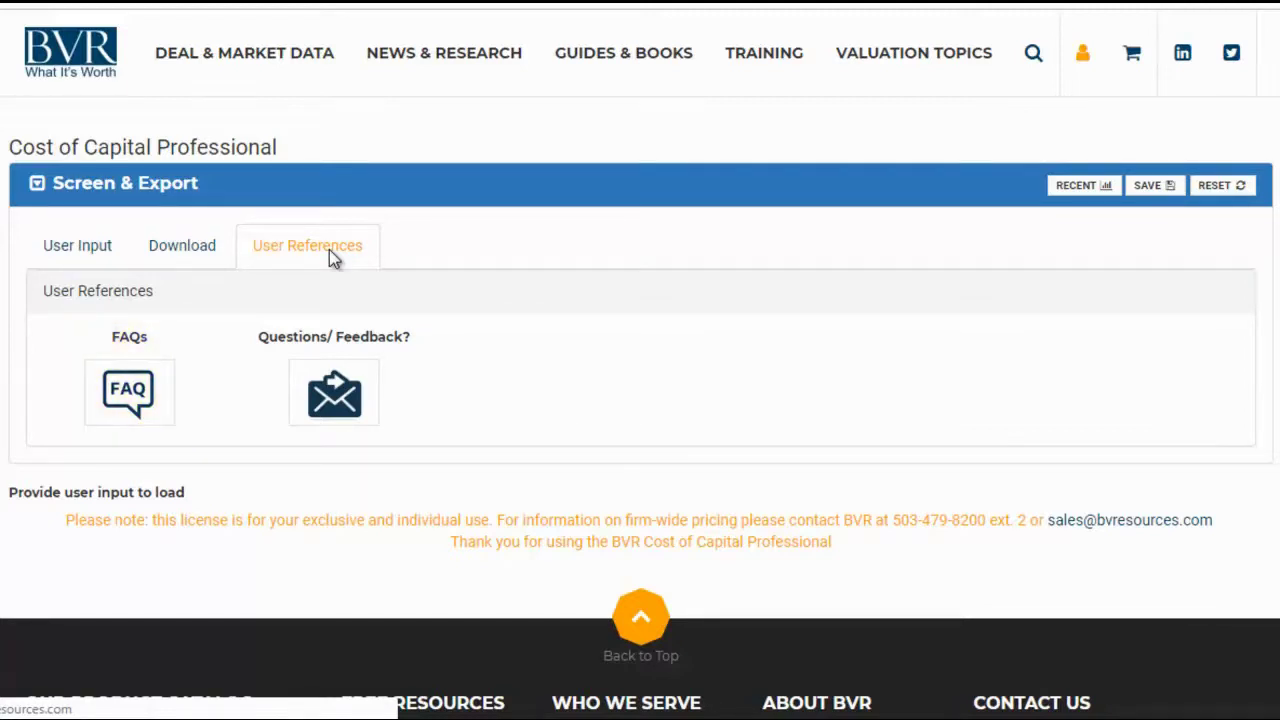
mouse_move(241, 63)
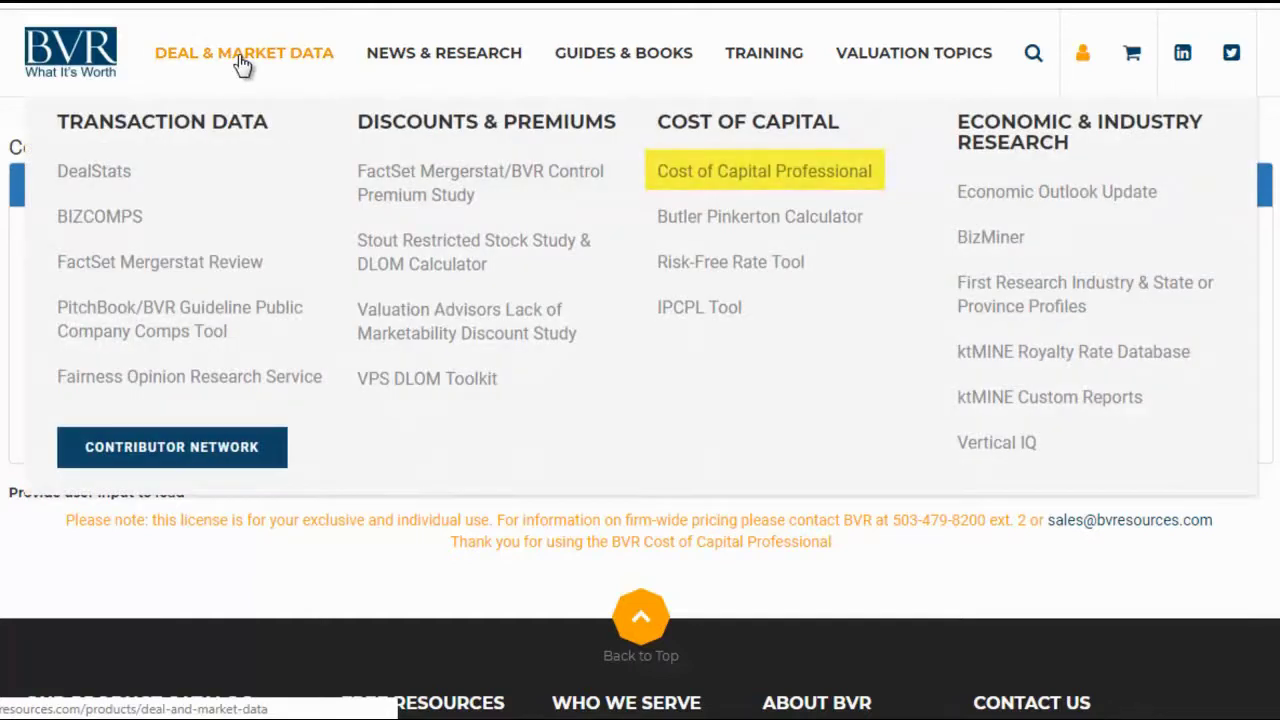
left_click(56, 250)
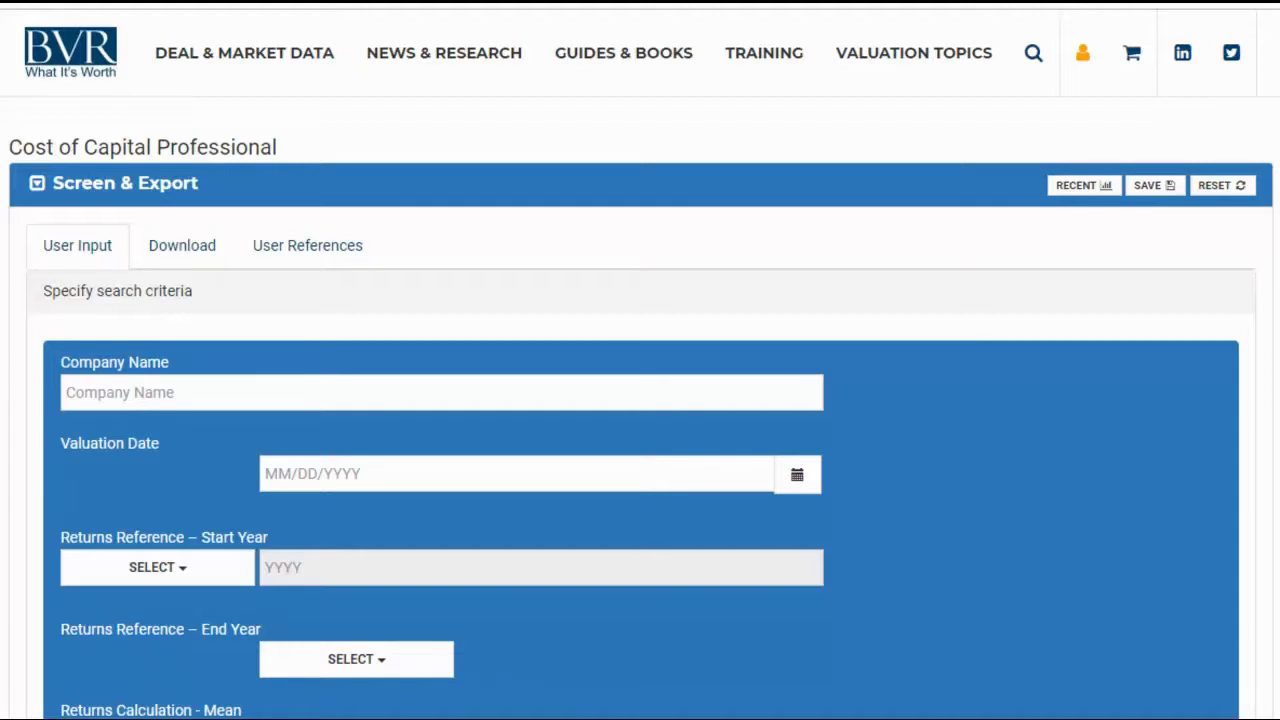
- Enter ABC, Inc. as the company name and 12/31/2017 as the valuation date
left_click(98, 390)
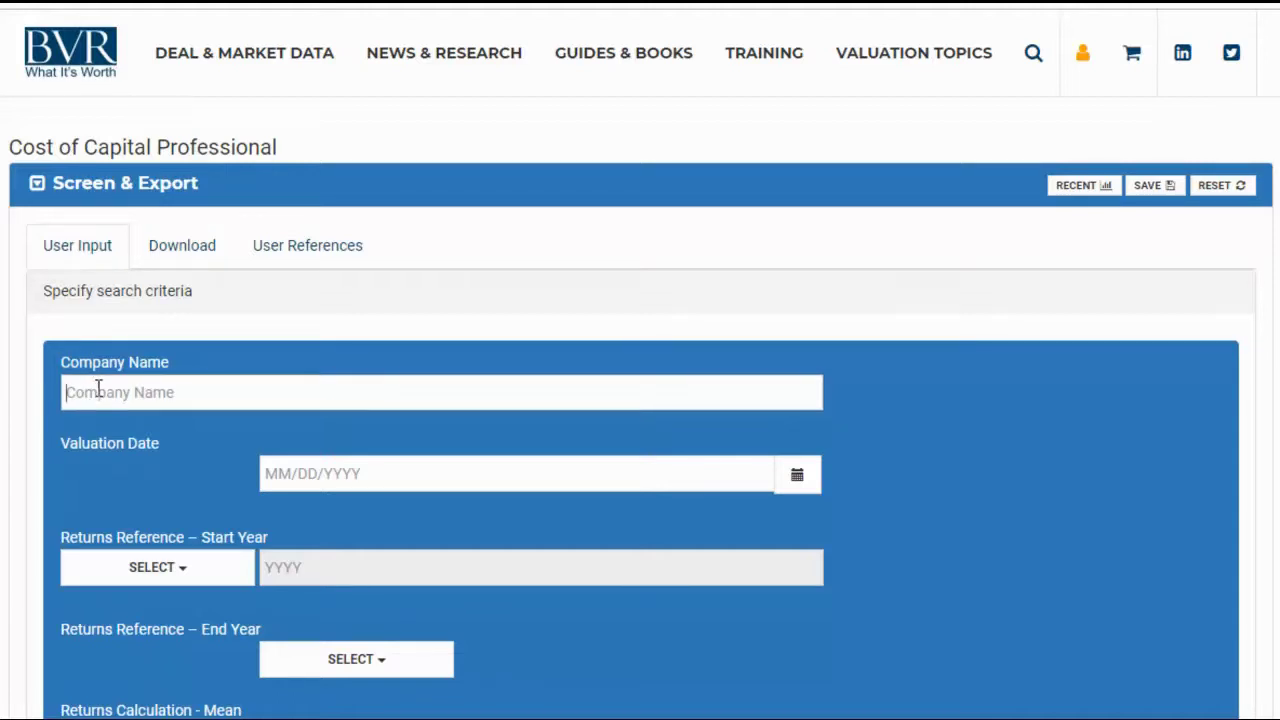
type("ABC, Inc.")
left_click(320, 462)
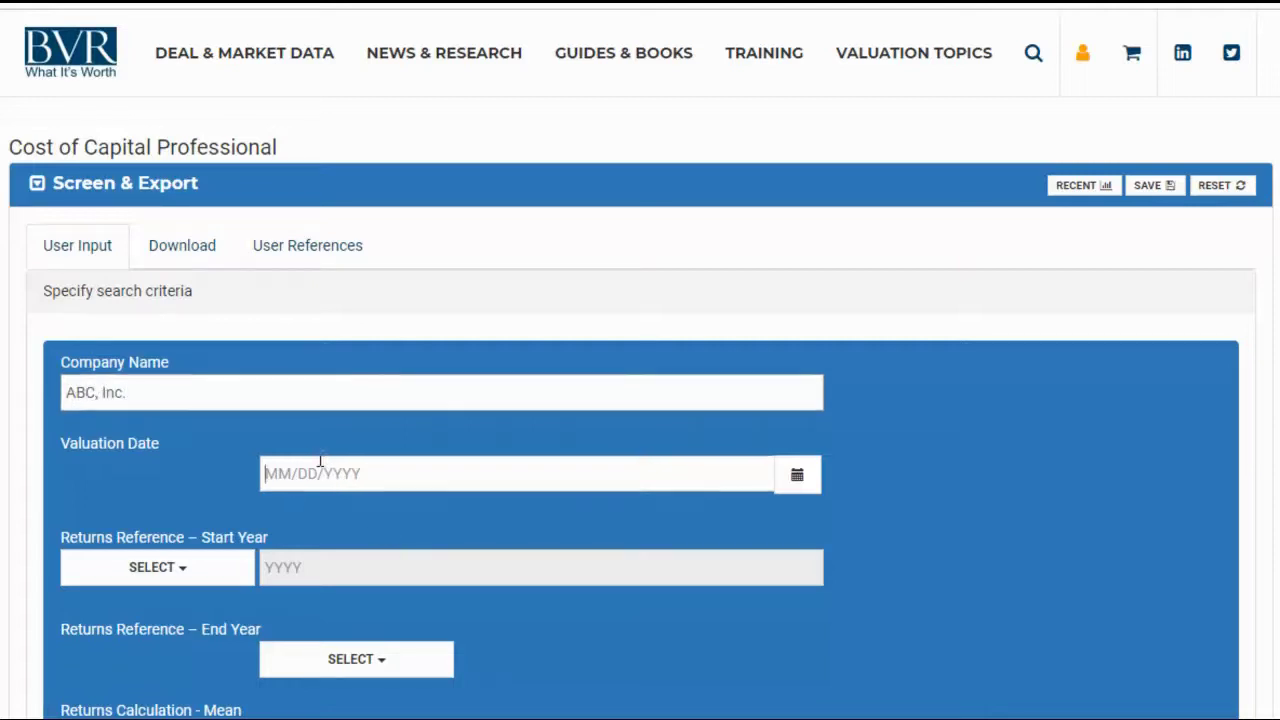
type("12/31/2017")
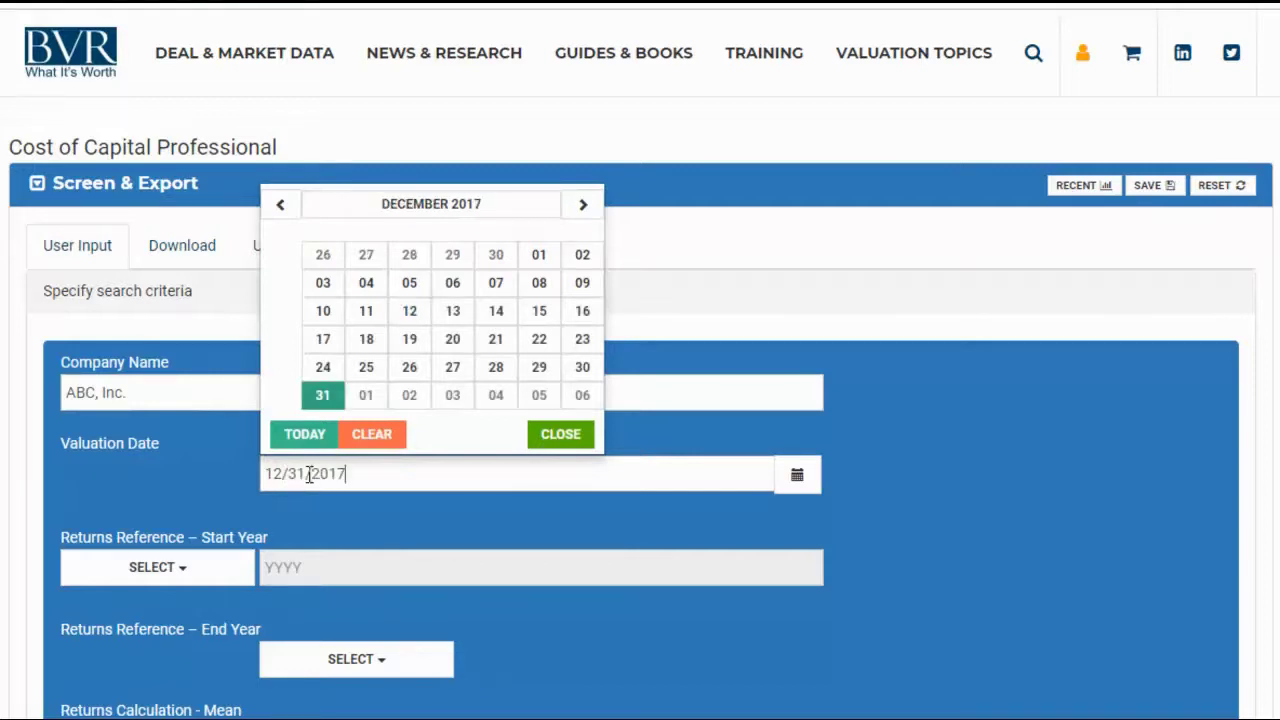
left_click(484, 521)
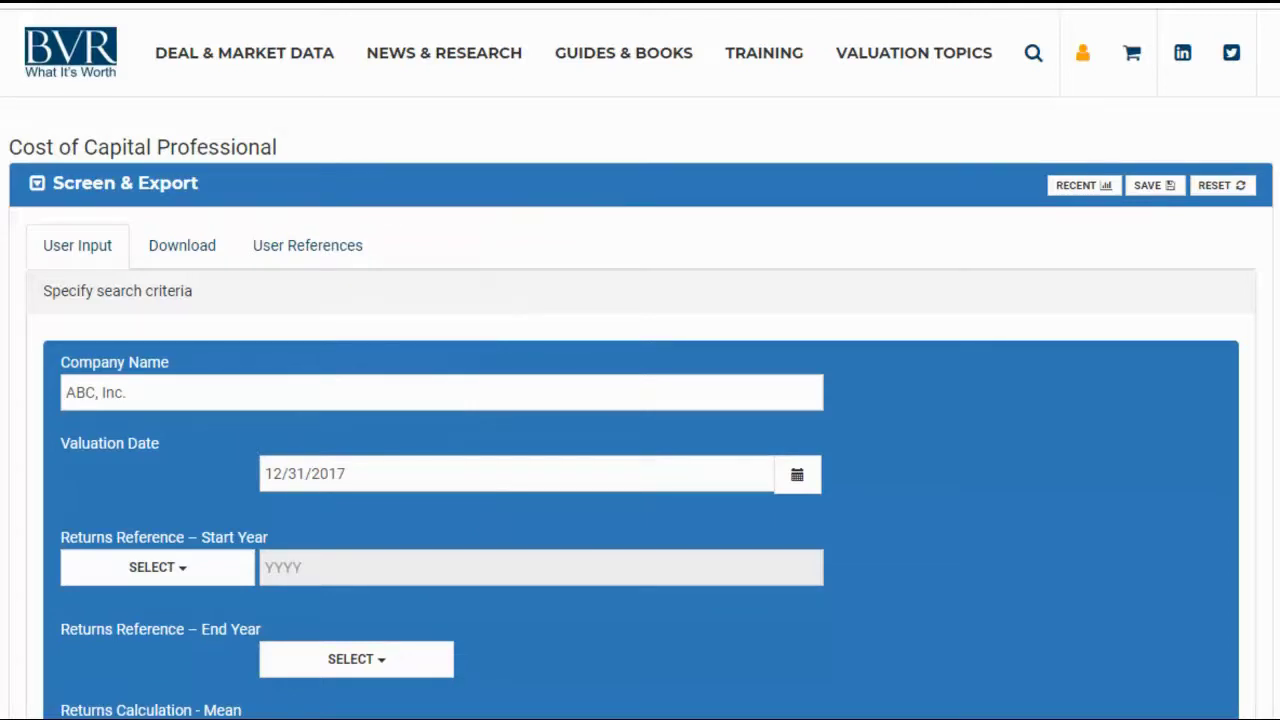
- Set the returns reference start year to Earliest Year and the end year to 2017
scroll(640, 450, "down", 1)
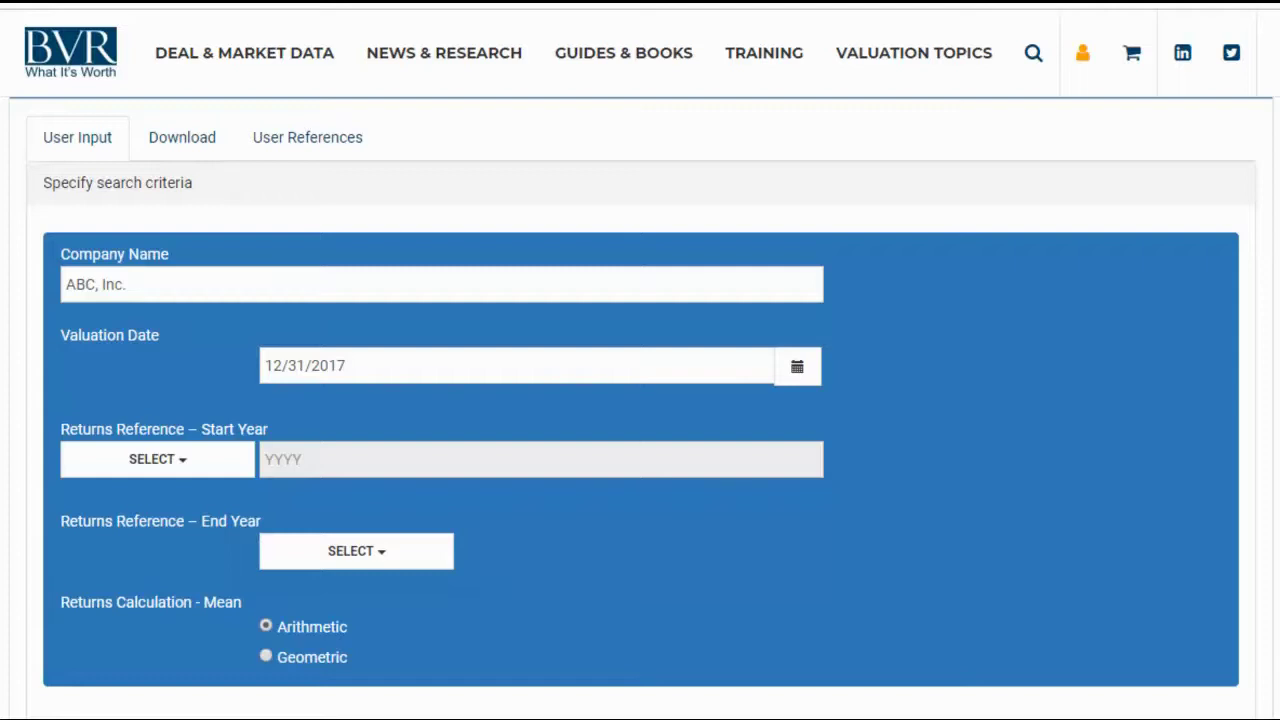
left_click(143, 474)
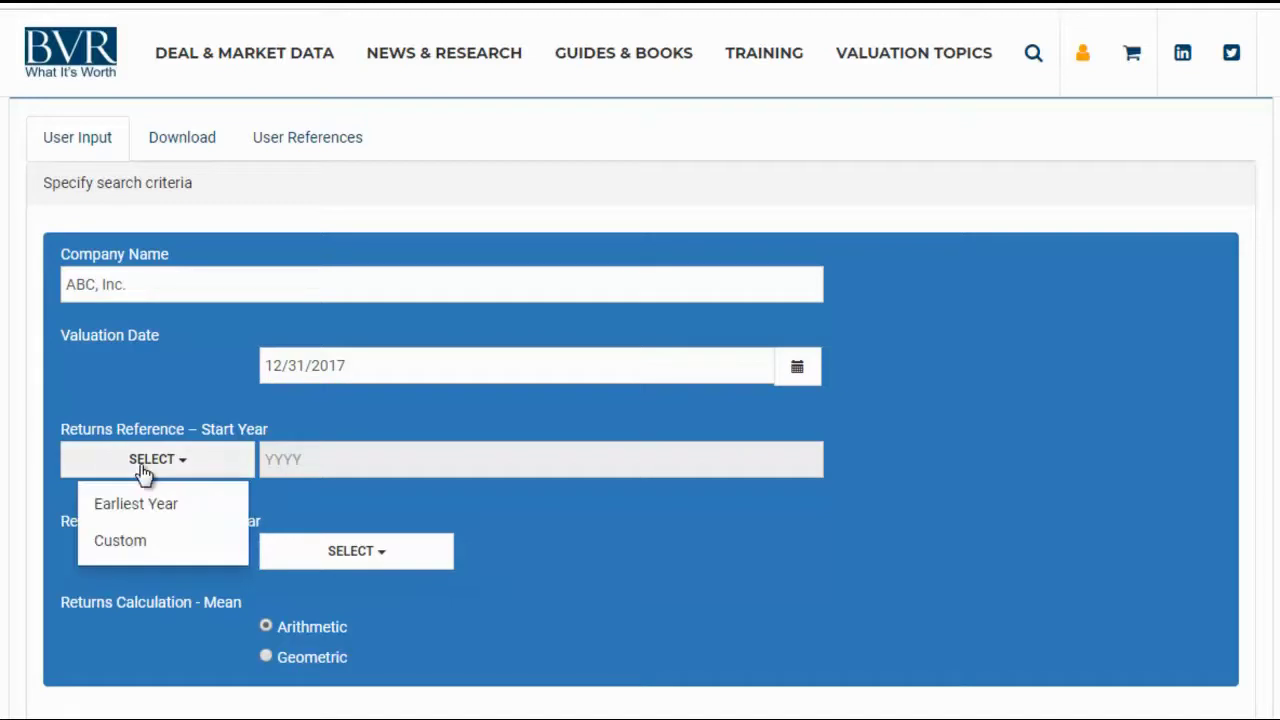
left_click(158, 506)
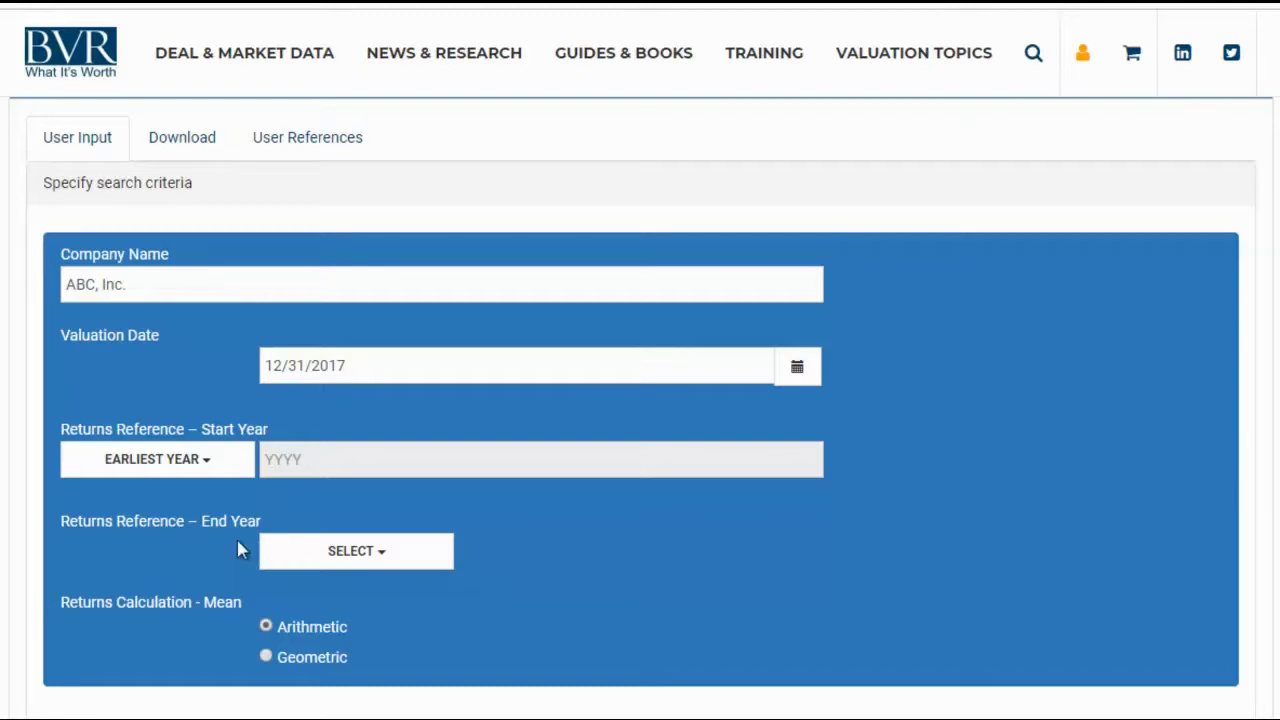
left_click(338, 556)
left_click(310, 596)
- Choose the 20-Year Maturity Treasury rate as risk-free rate and the CRSP Historical ERP (20Y T-Bond) as equity risk premium
scroll(640, 360, "down", 5)
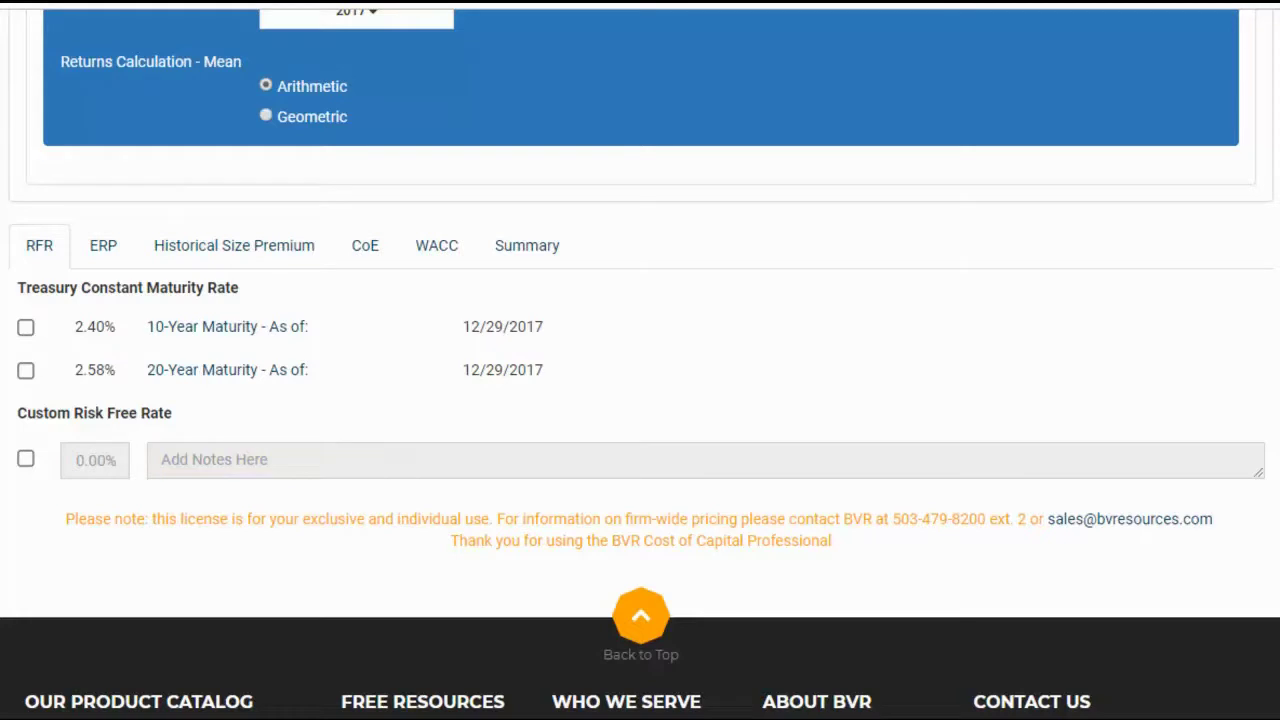
left_click(26, 370)
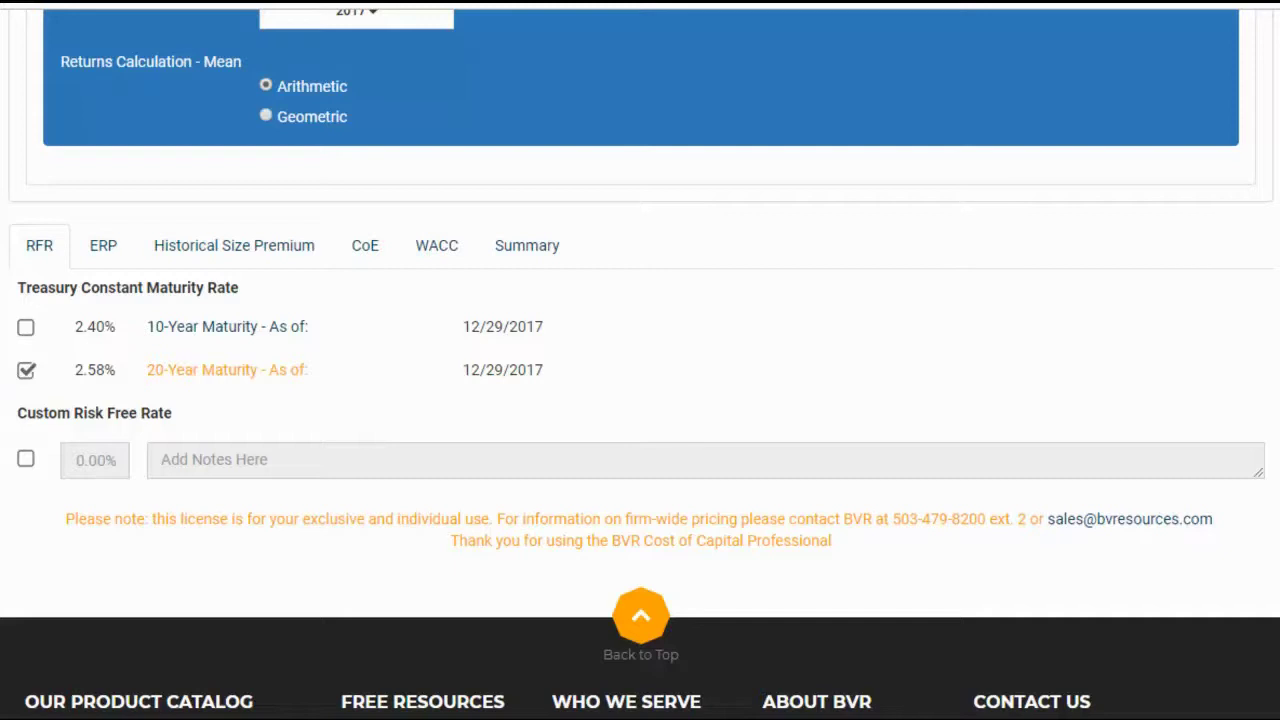
left_click(104, 252)
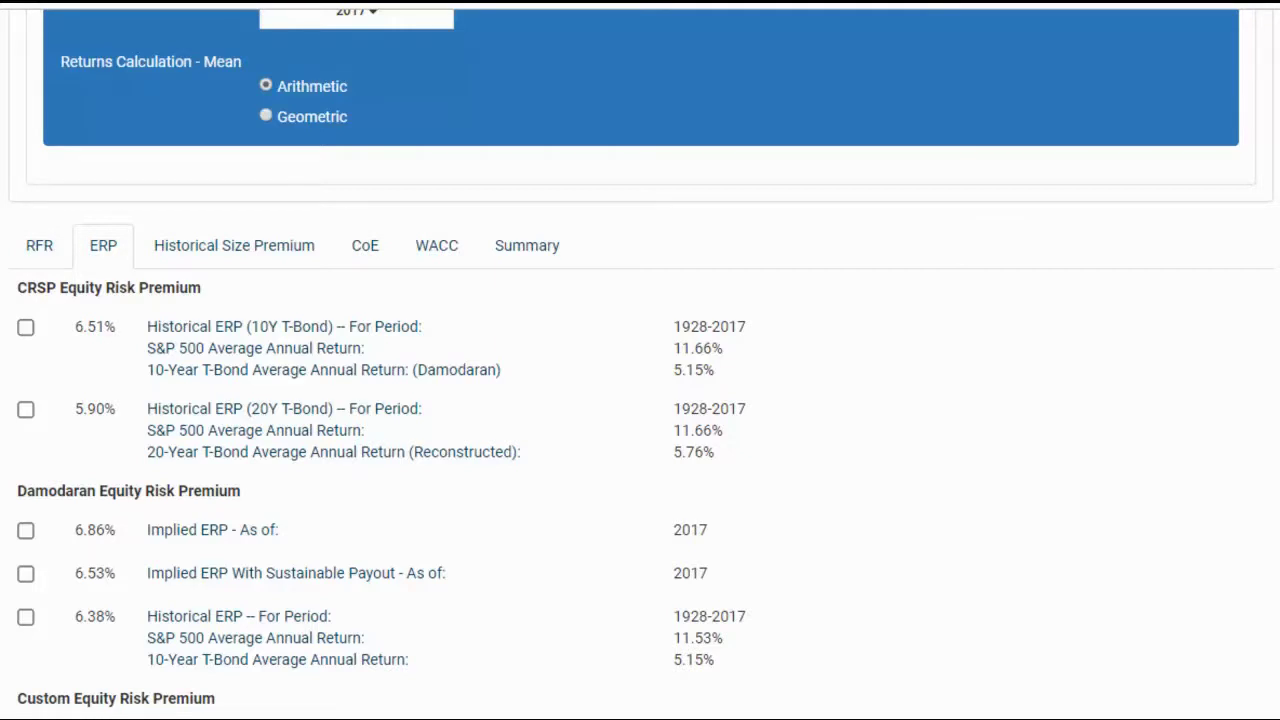
scroll(1232, 371, "down", 2)
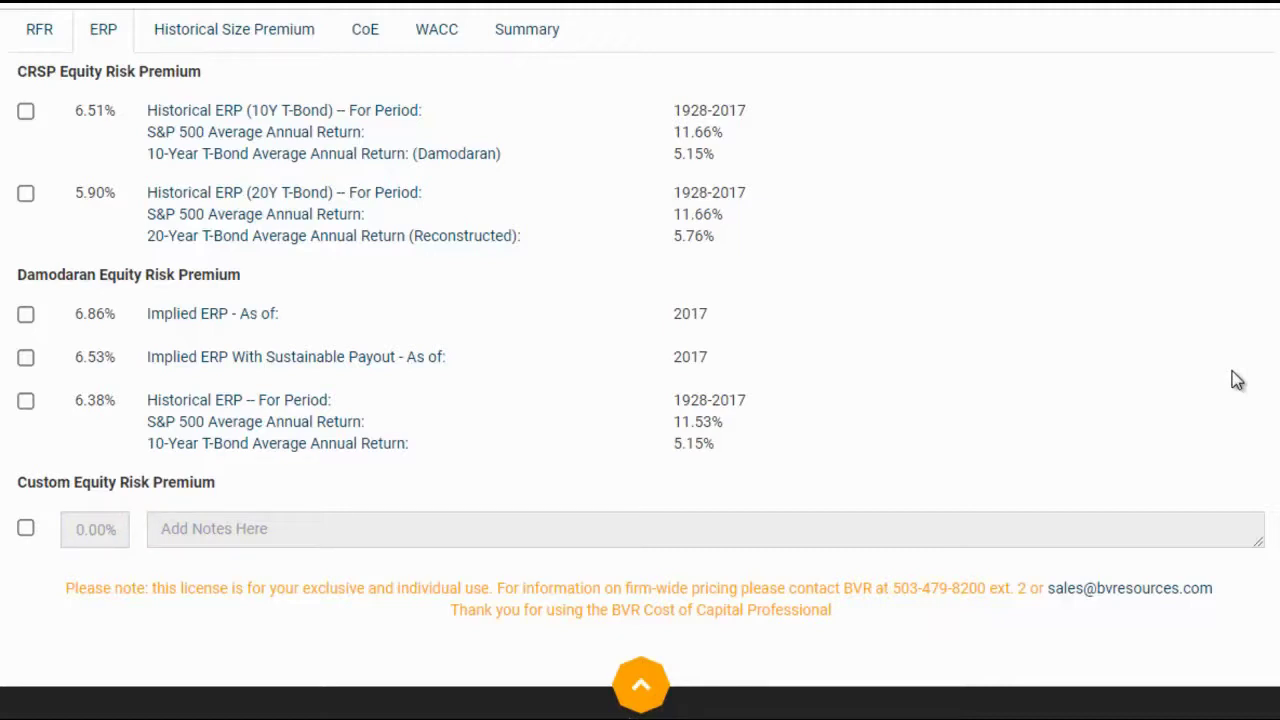
left_click(28, 195)
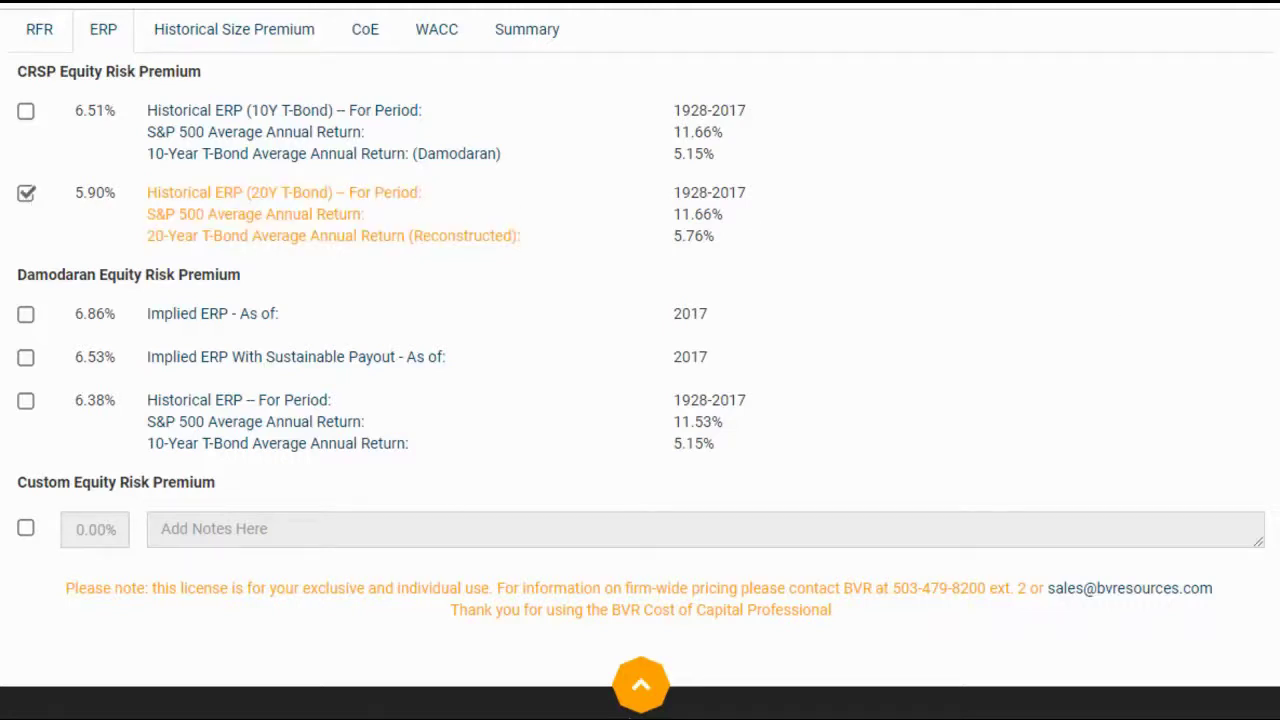
- Review the historical size premium table and select the 10 - Smallest decile
left_click(240, 34)
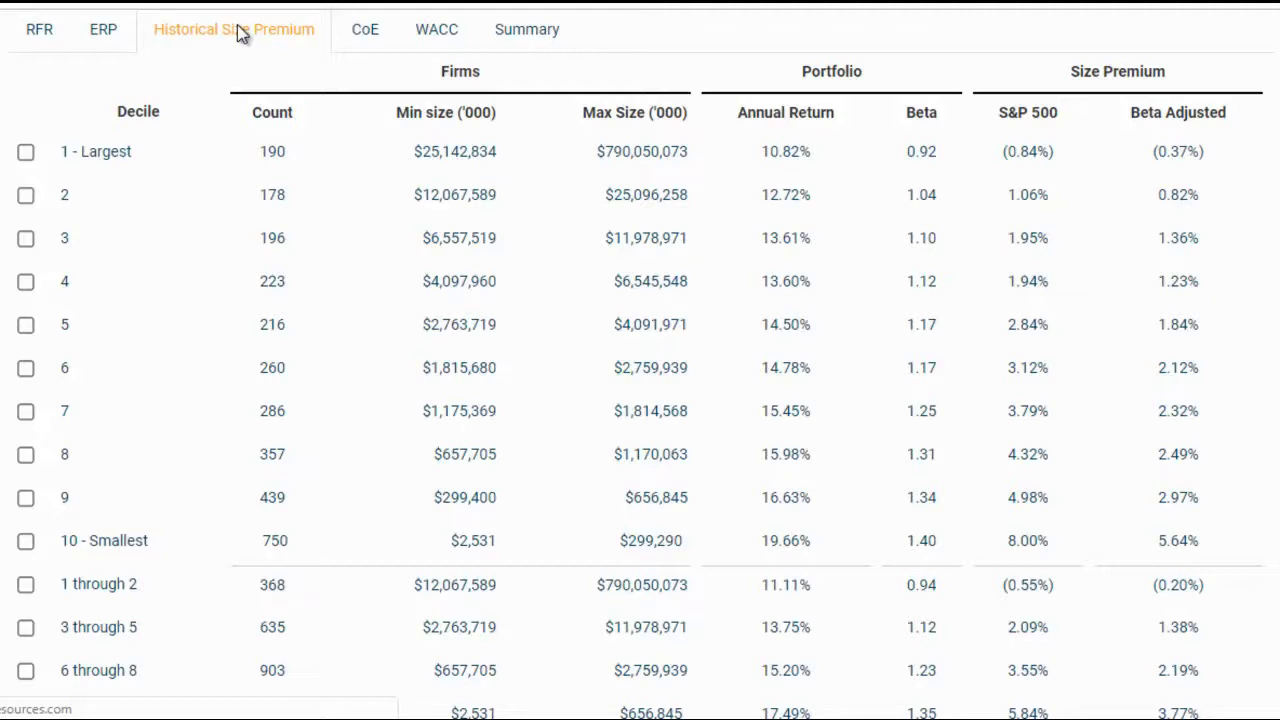
scroll(240, 33, "up", 1)
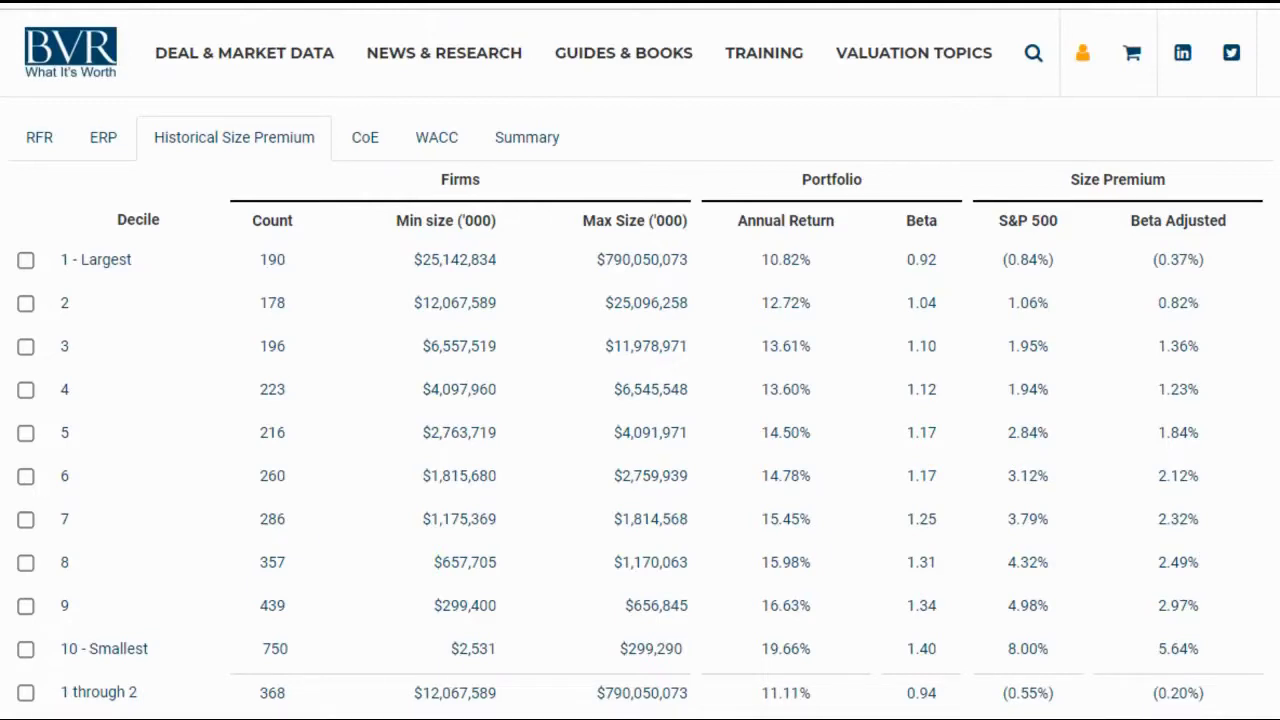
scroll(640, 400, "down", 3)
scroll(640, 400, "up", 2)
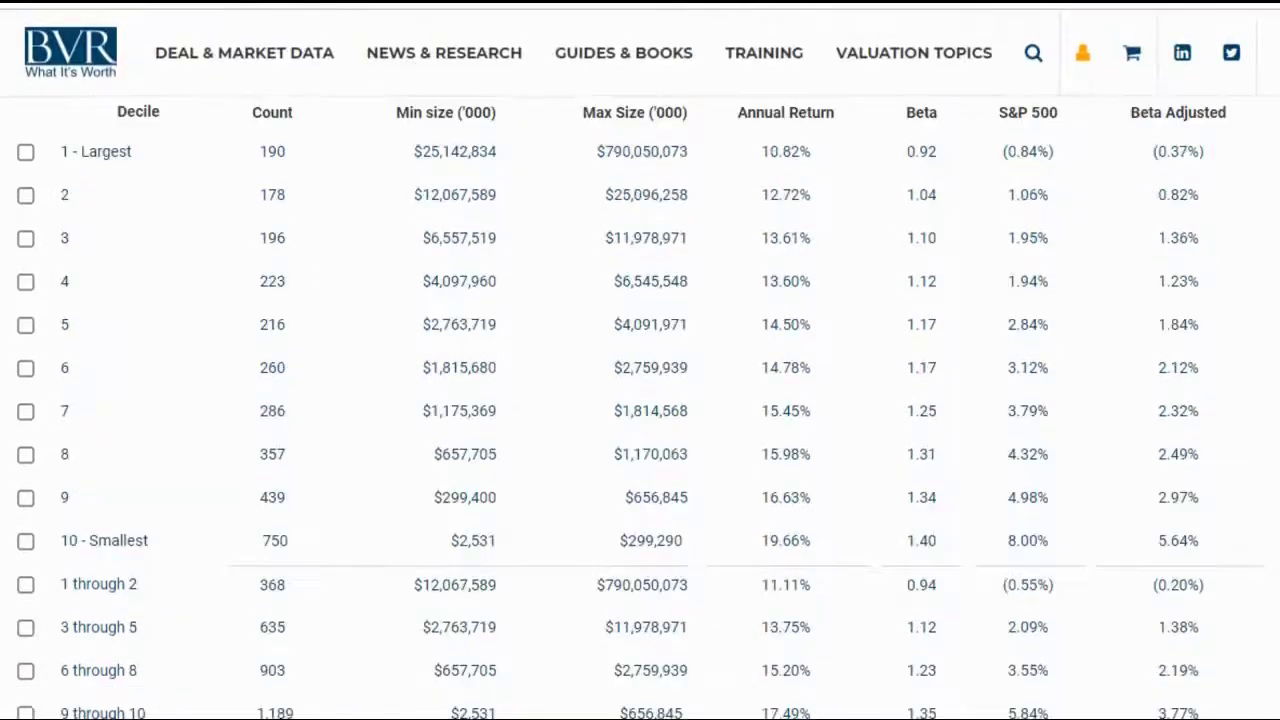
scroll(640, 400, "up", 1)
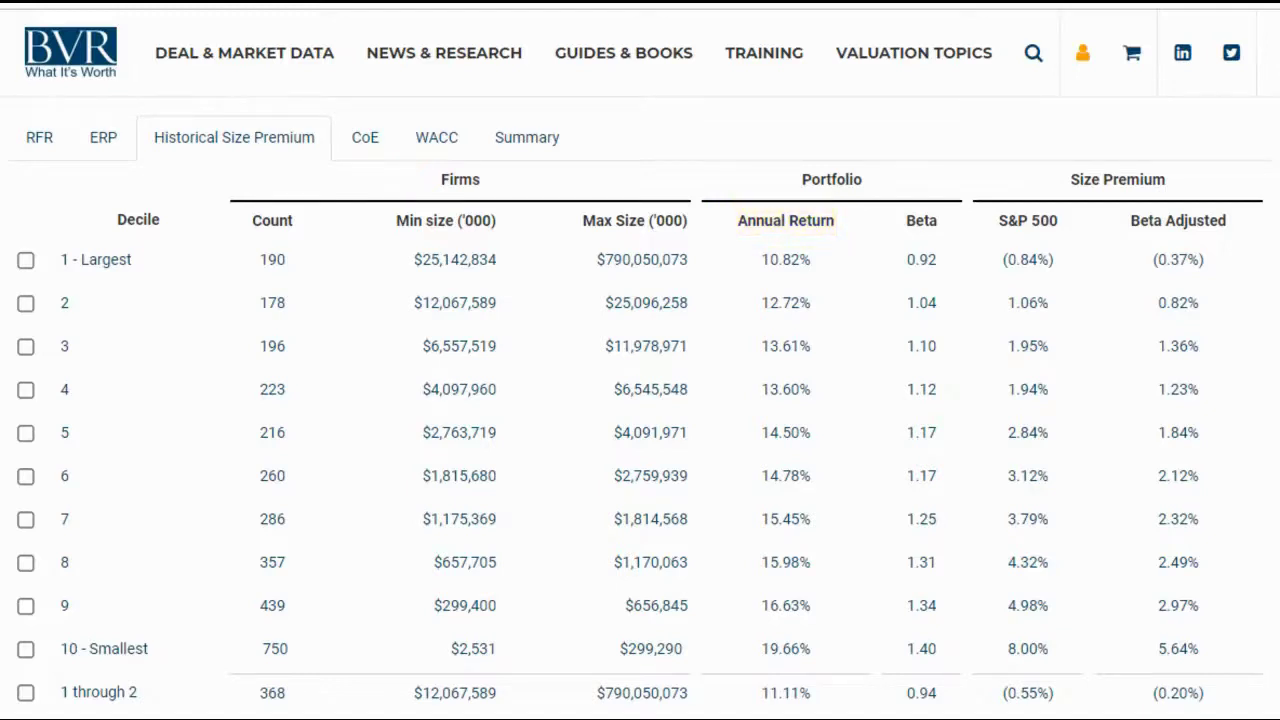
scroll(640, 400, "down", 3)
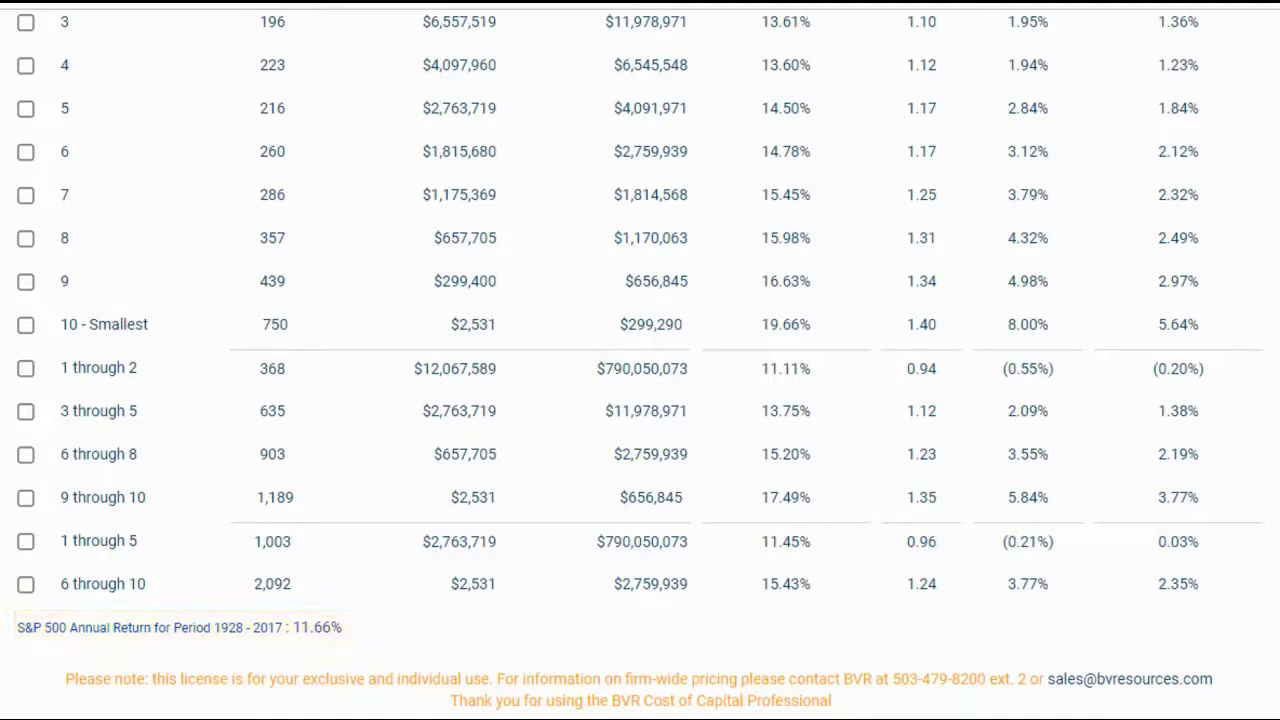
scroll(640, 364, "up", 3)
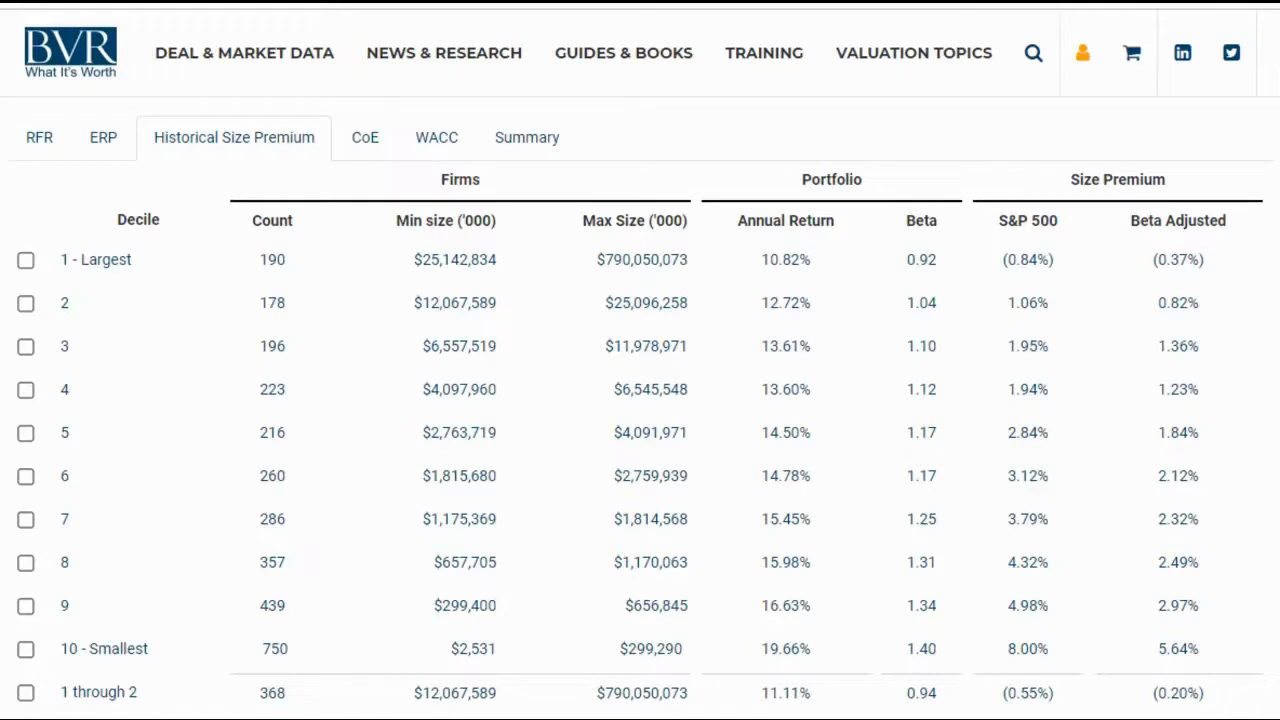
left_click(26, 649)
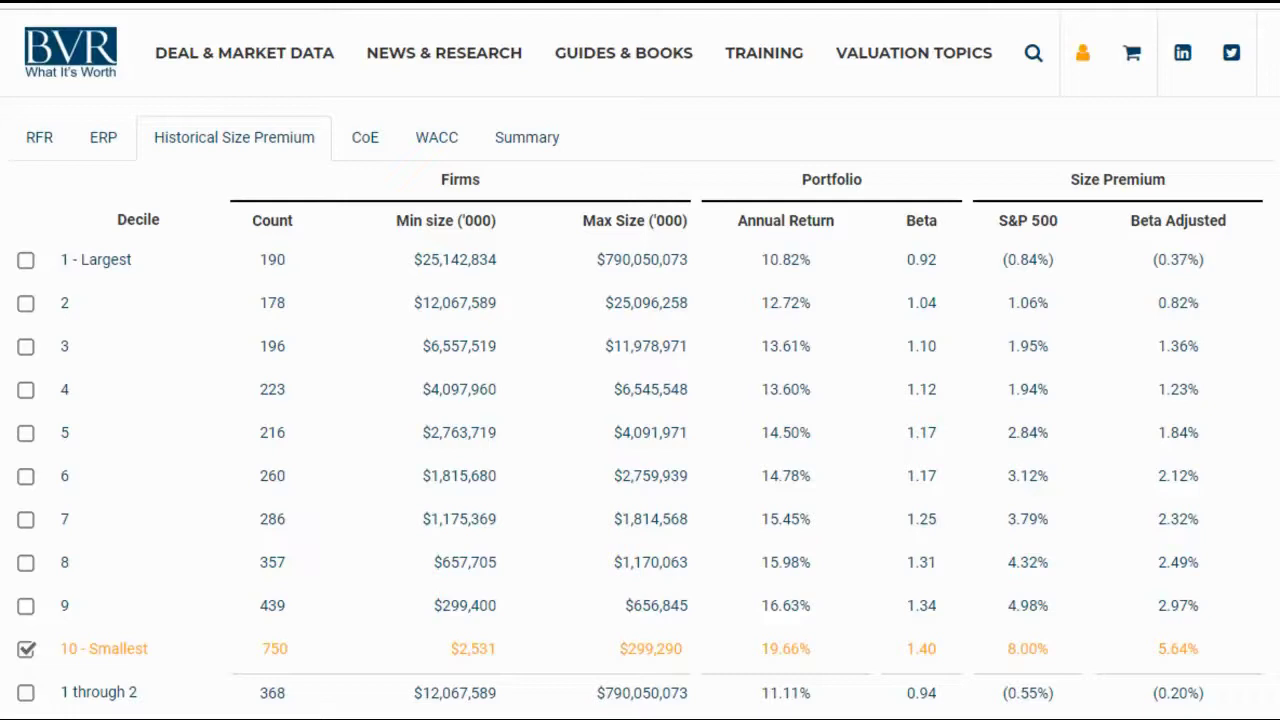
- Examine the cost of equity models and the size premium options available in the Build Up Model
left_click(355, 142)
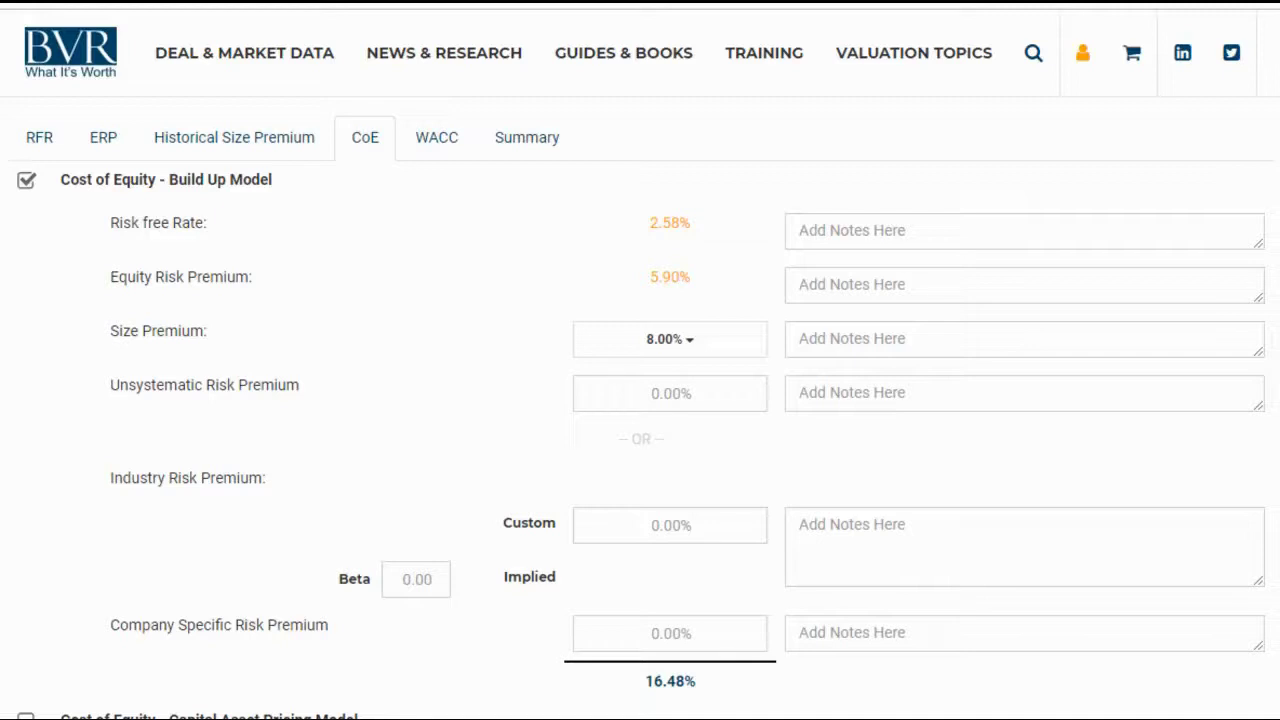
scroll(640, 360, "down", 5)
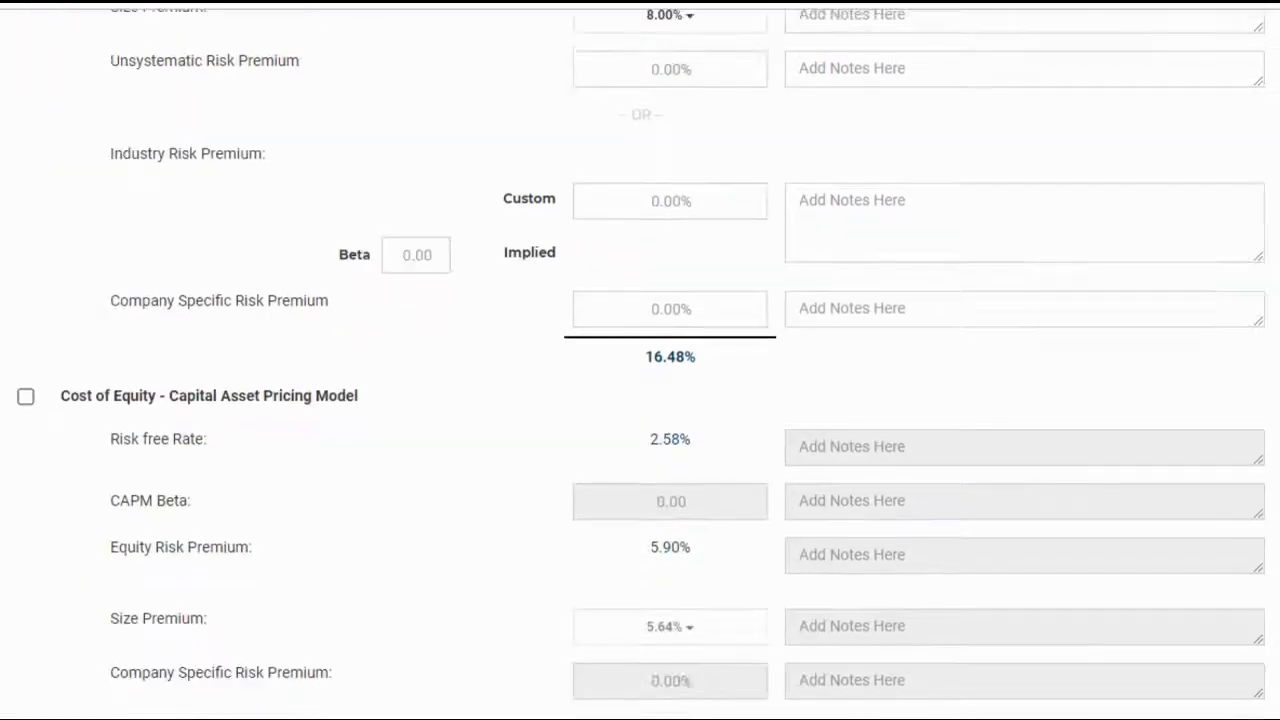
scroll(640, 360, "up", 5)
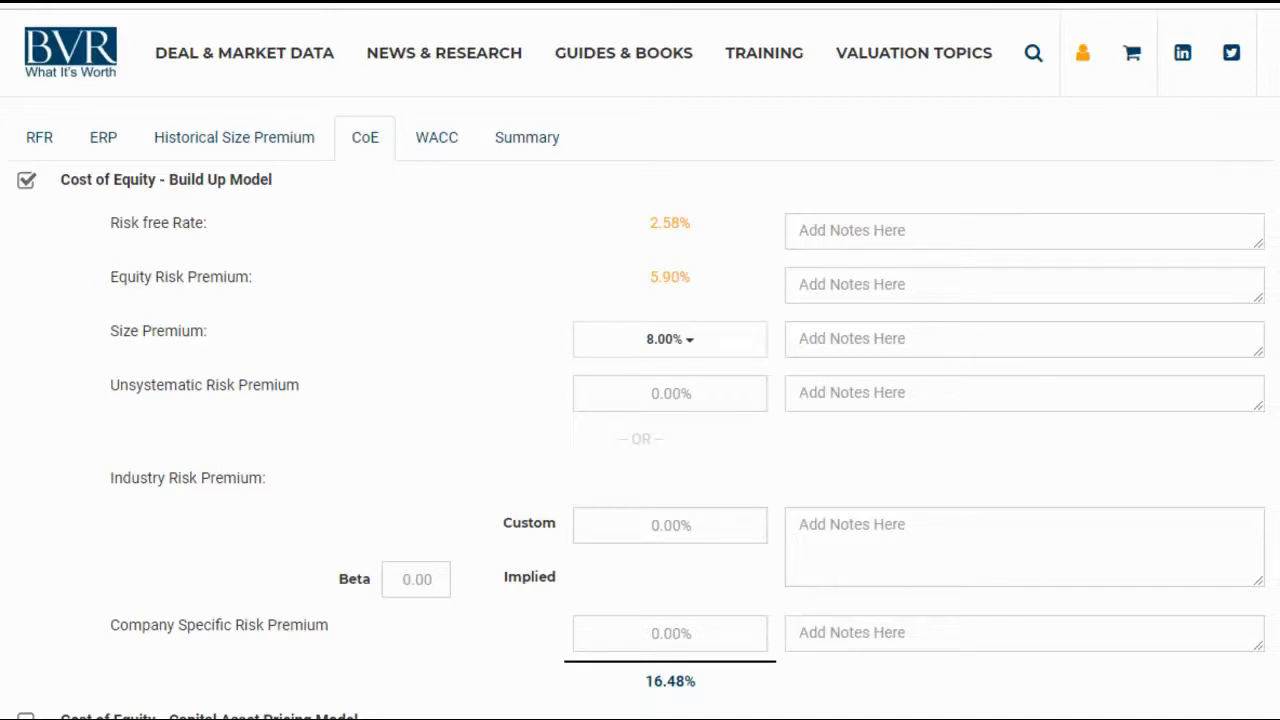
left_click(700, 348)
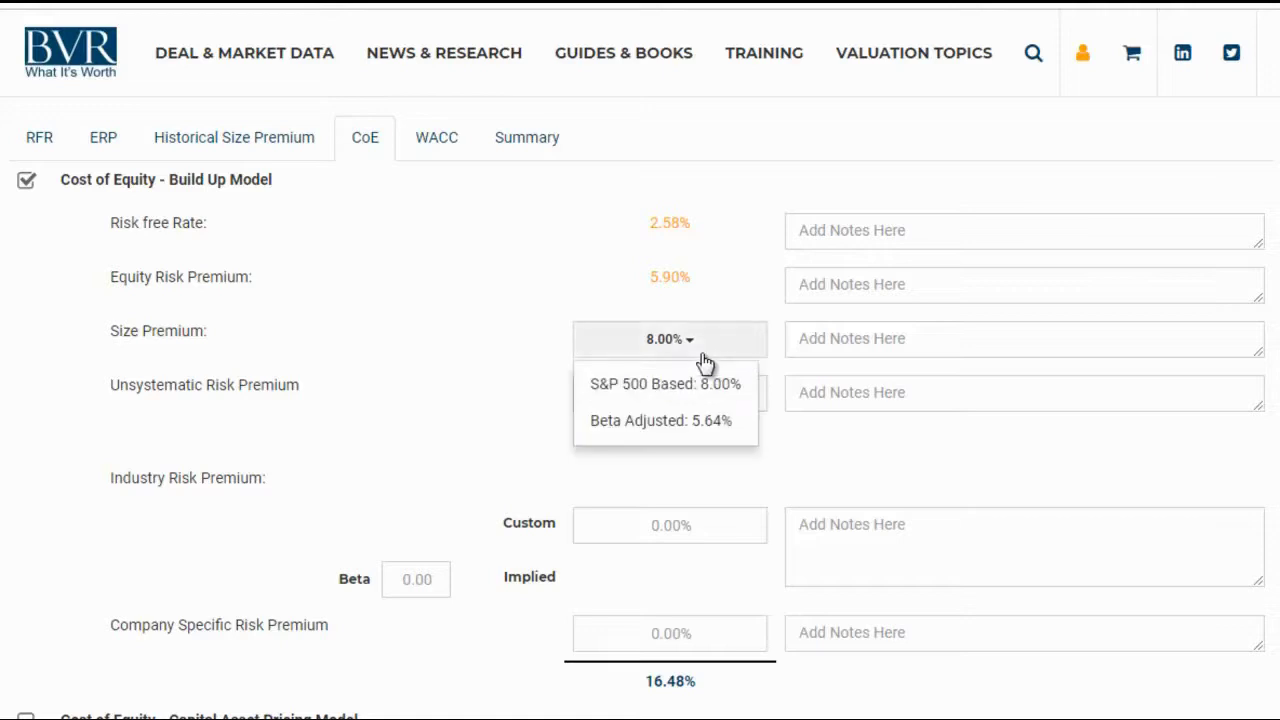
key("Escape")
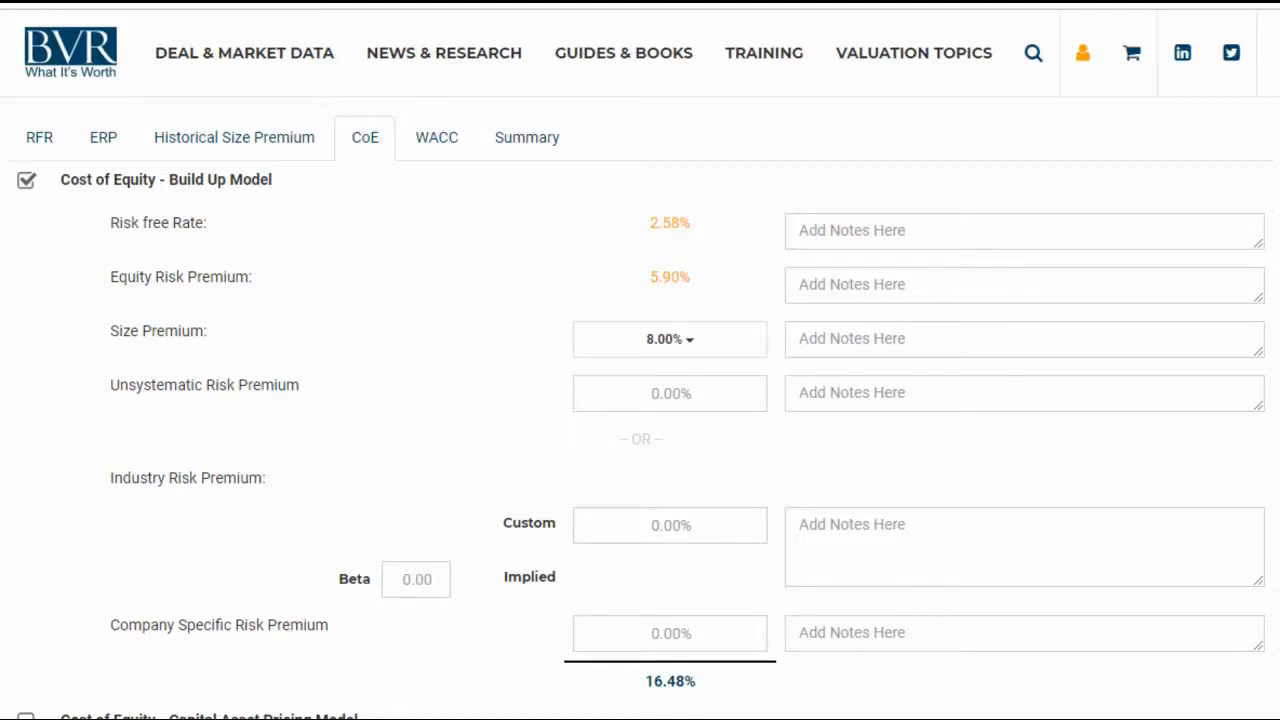
- Switch the cost of equity to the Capital Asset Pricing Model to check its size premium options, and return to the Build Up Model
scroll(5, 371, "down", 5)
left_click(26, 290)
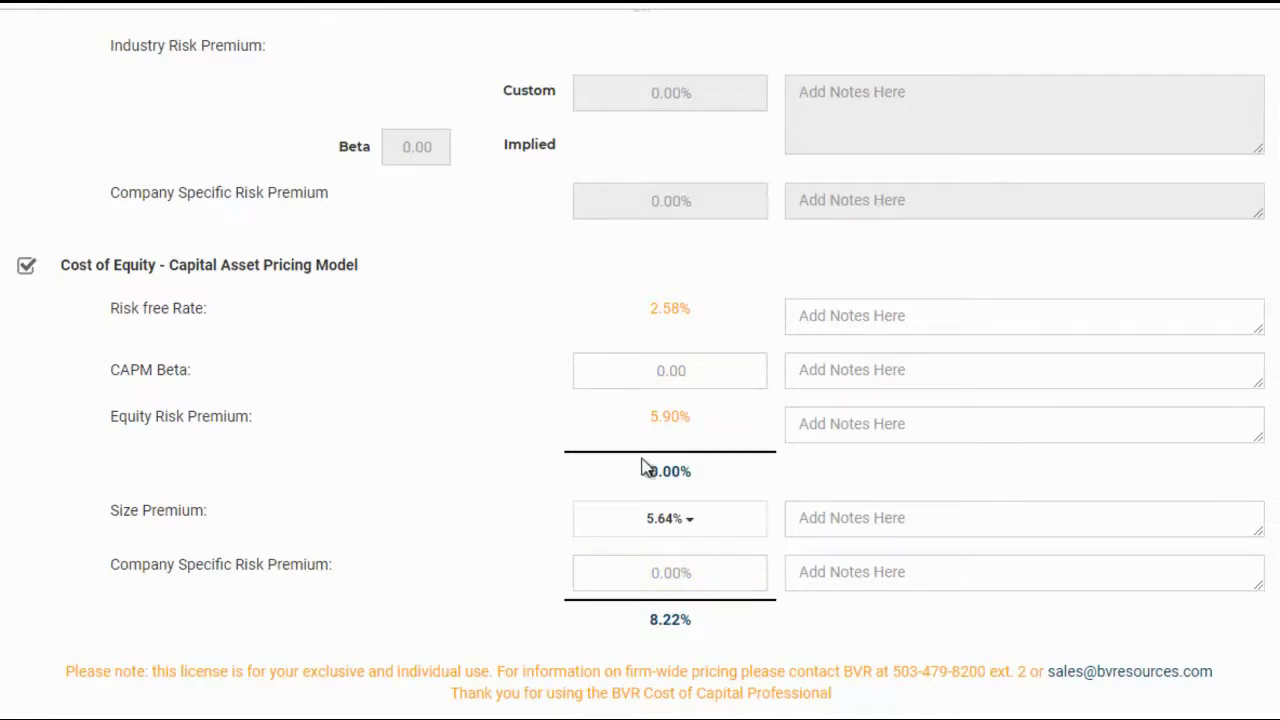
left_click(664, 524)
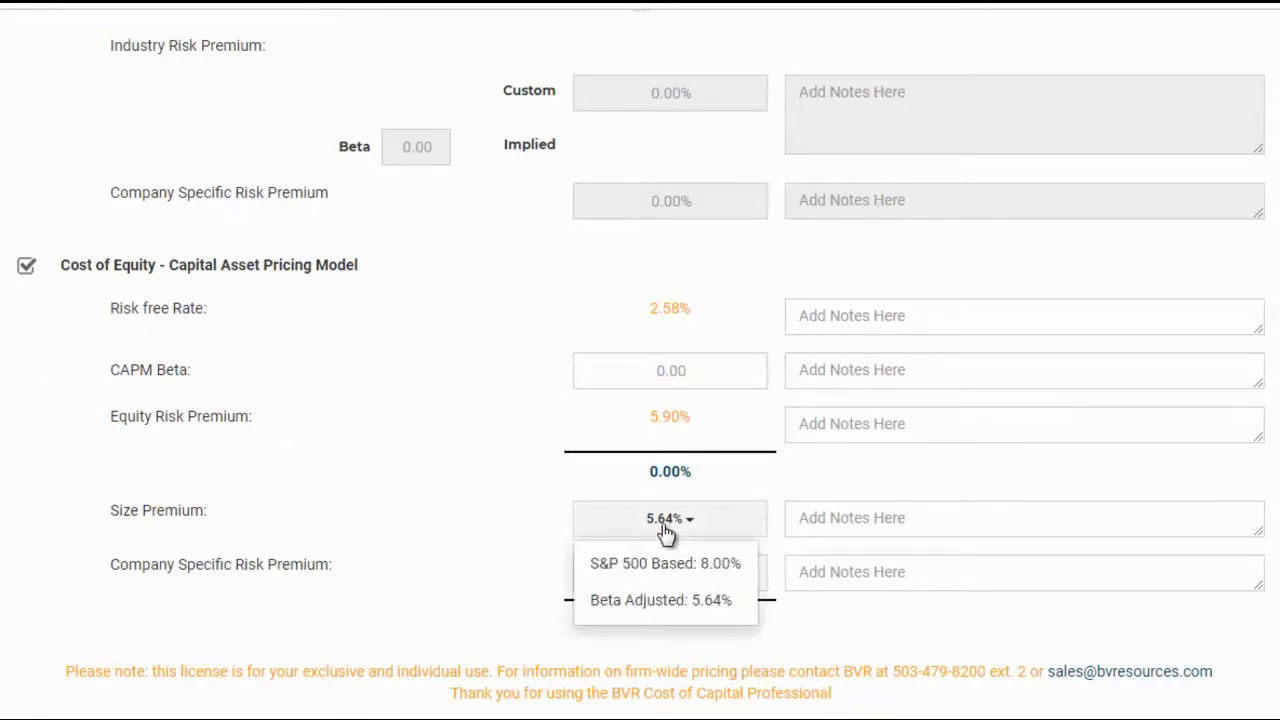
left_click(26, 404)
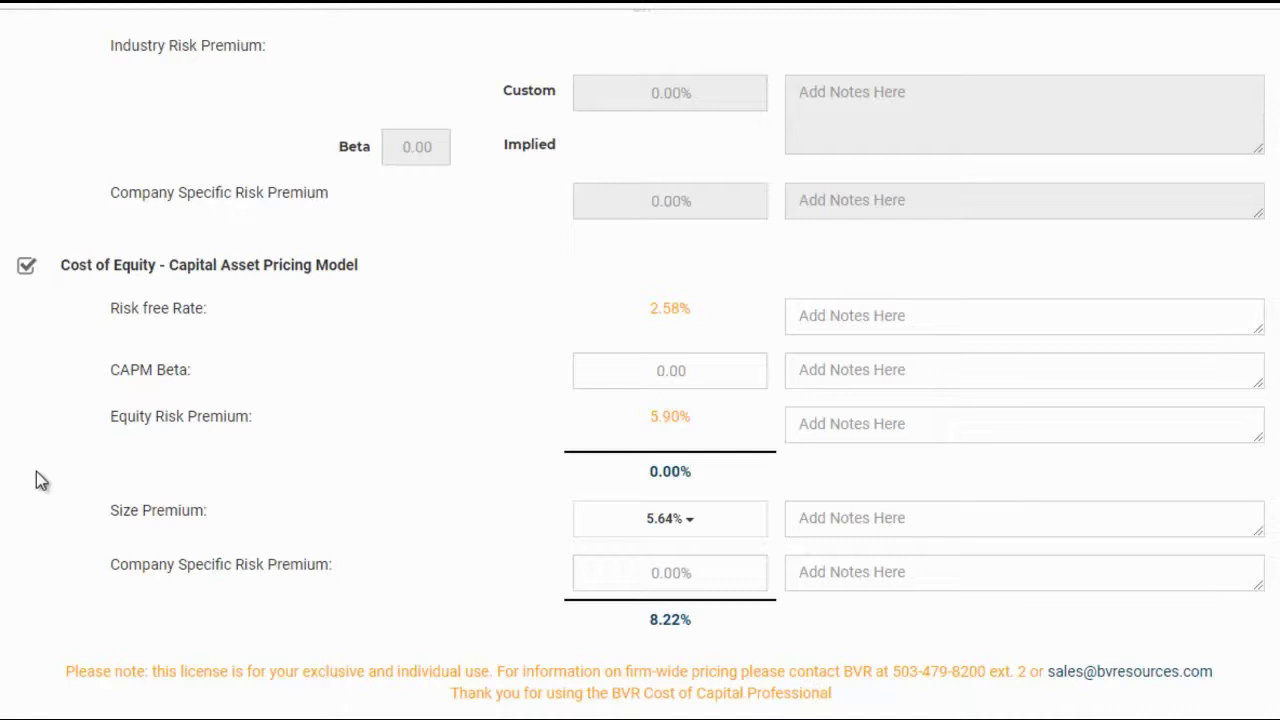
scroll(29, 109, "up", 5)
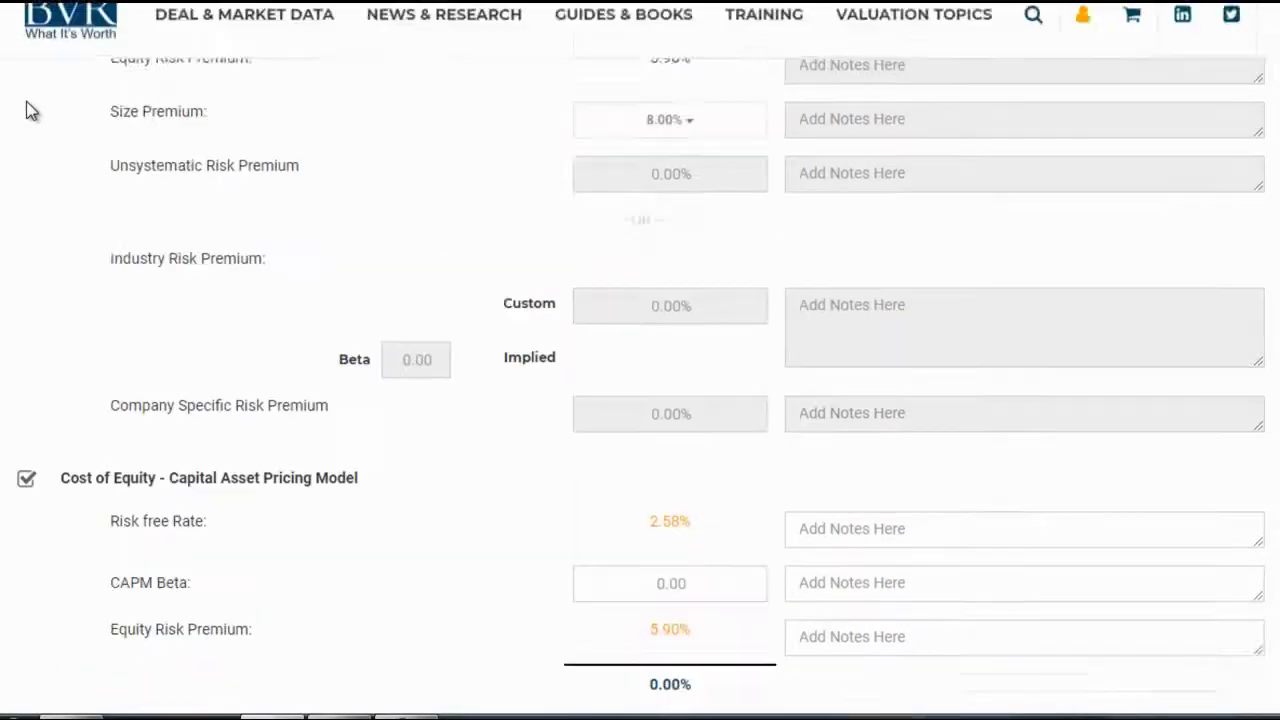
left_click(27, 179)
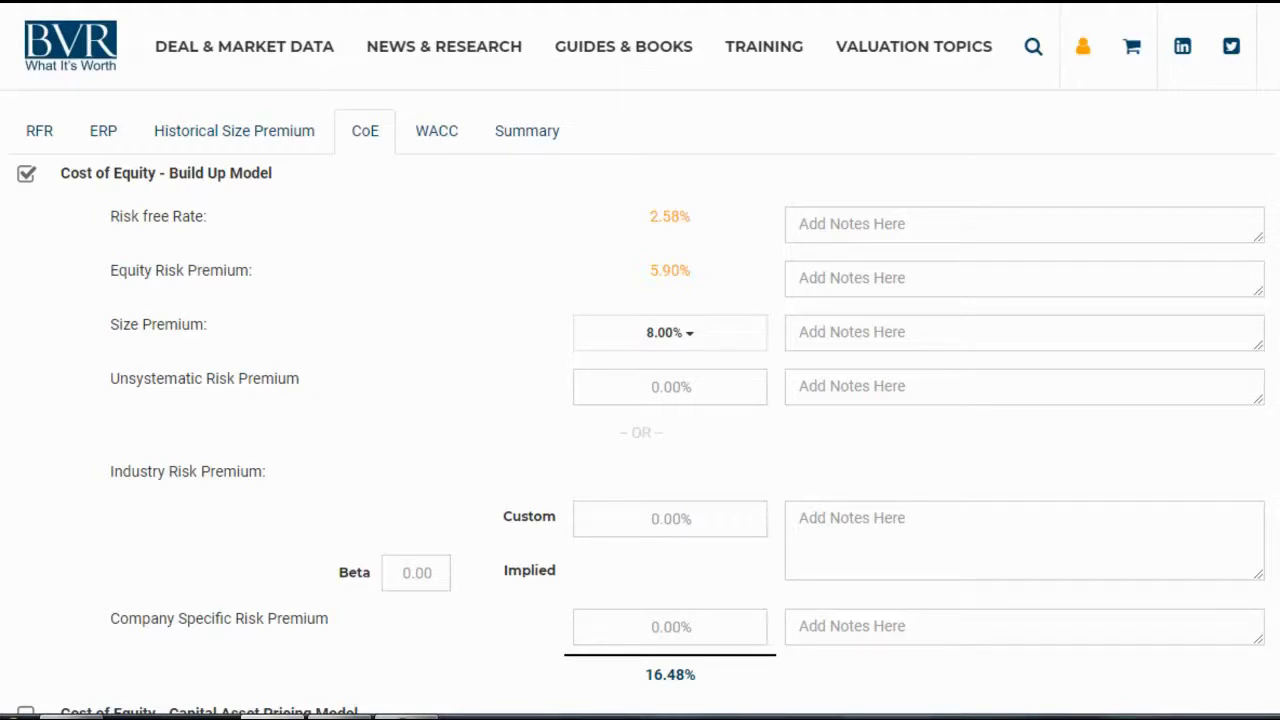
- Set the Build Up Model's industry risk premium beta to 1.20 and the company specific risk premium to 4.00%
left_click(397, 566)
type("1.2")
left_click(580, 632)
type("4")
left_click(520, 645)
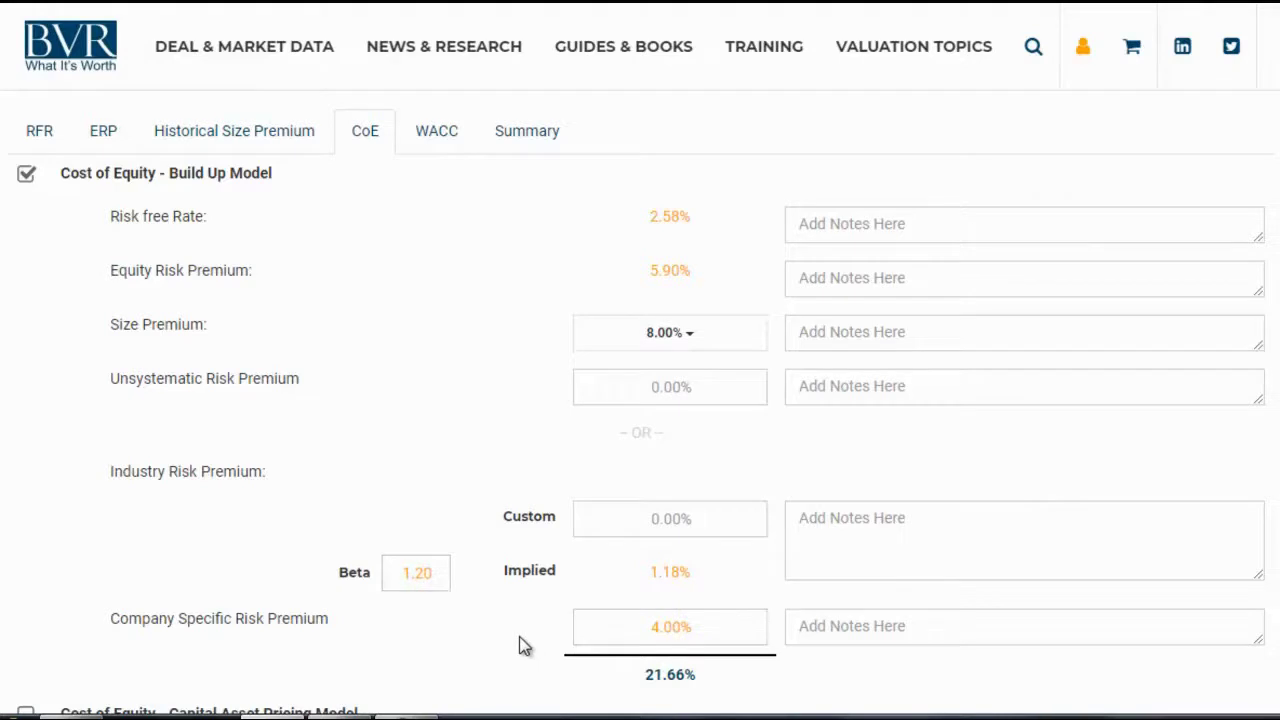
- Set the equity percentage (We) to 75% for the weighted average cost of capital
left_click(432, 138)
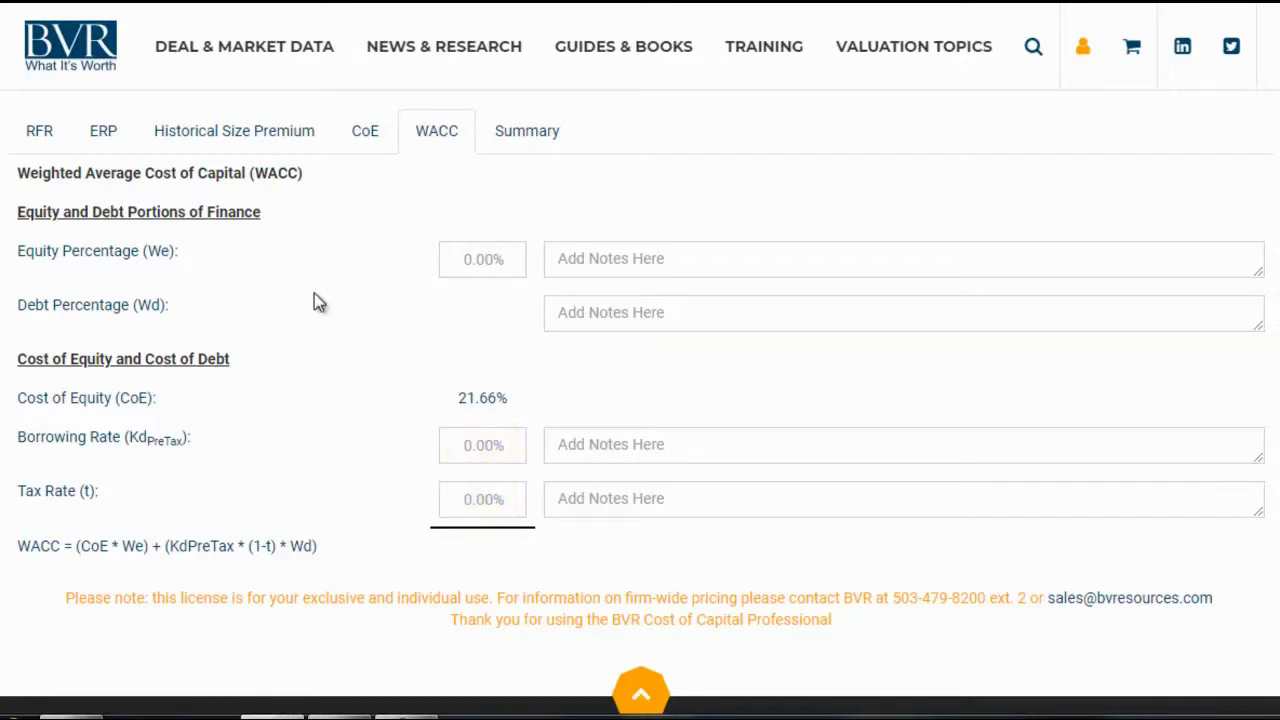
left_click(460, 257)
type("75")
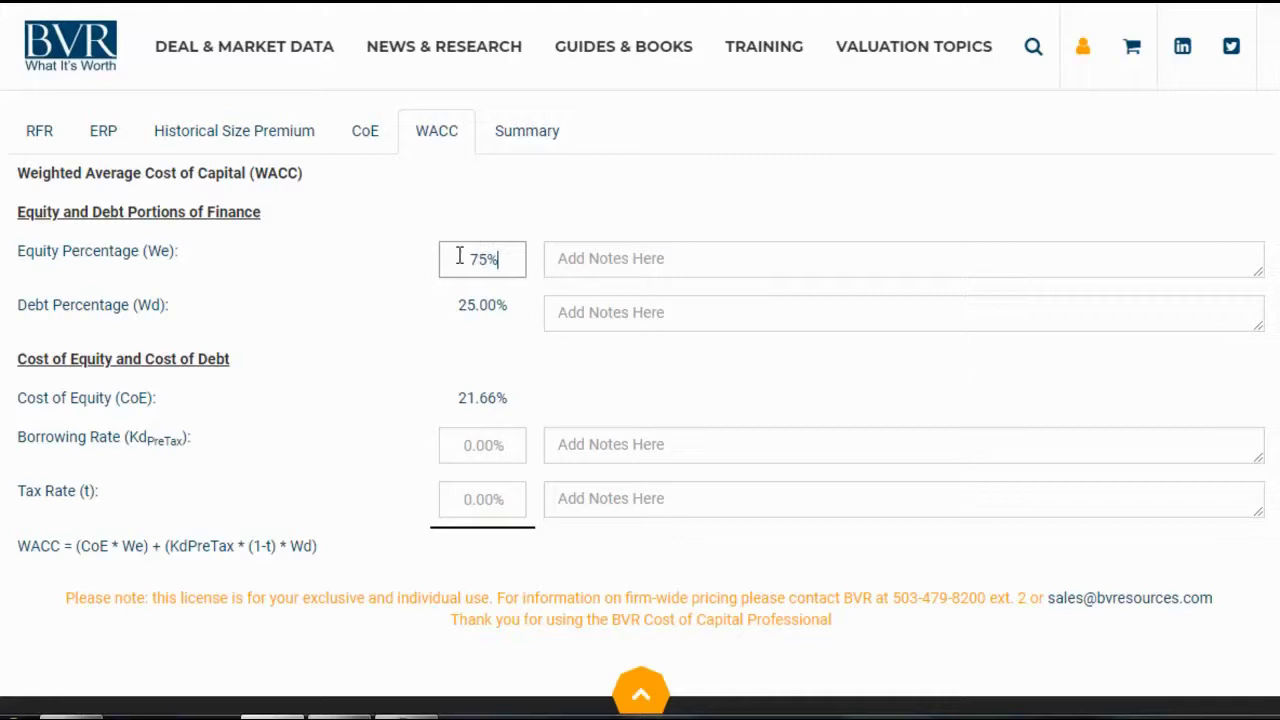
- Set the pre-tax borrowing rate to 8% and the tax rate to 35% for the weighted average cost of capital
left_click(454, 443)
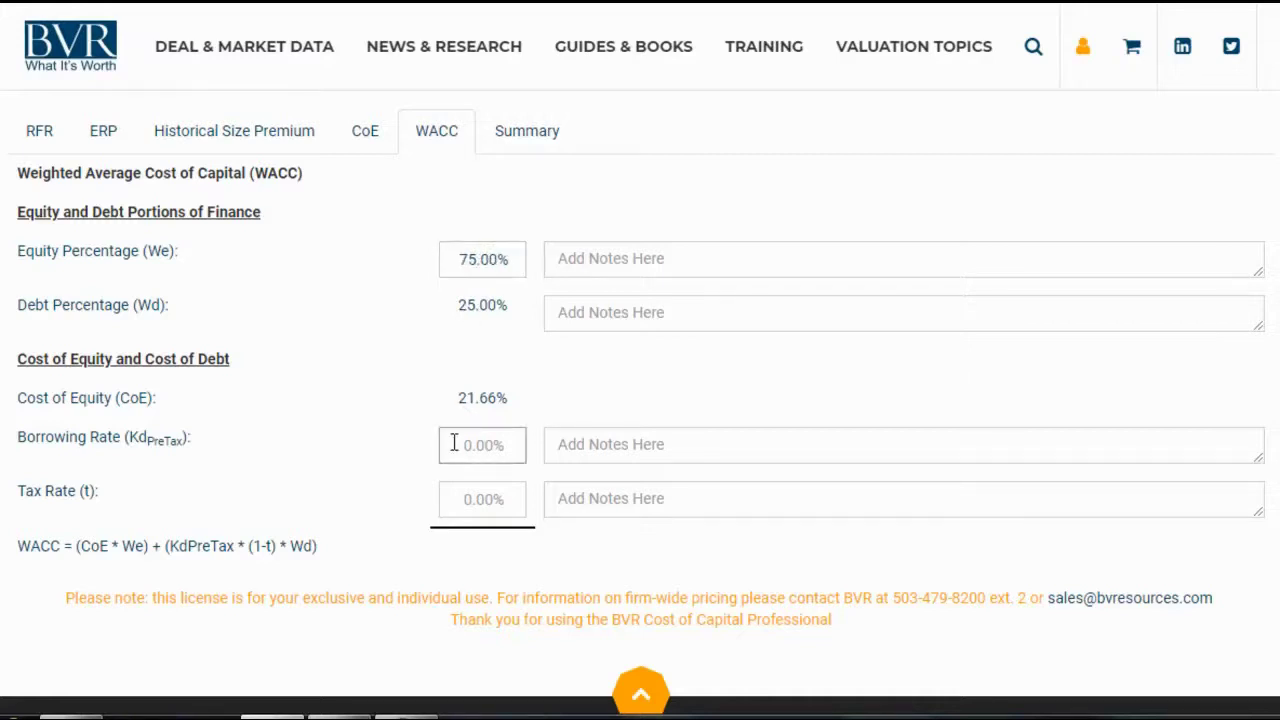
type("8")
left_click(462, 493)
type("35")
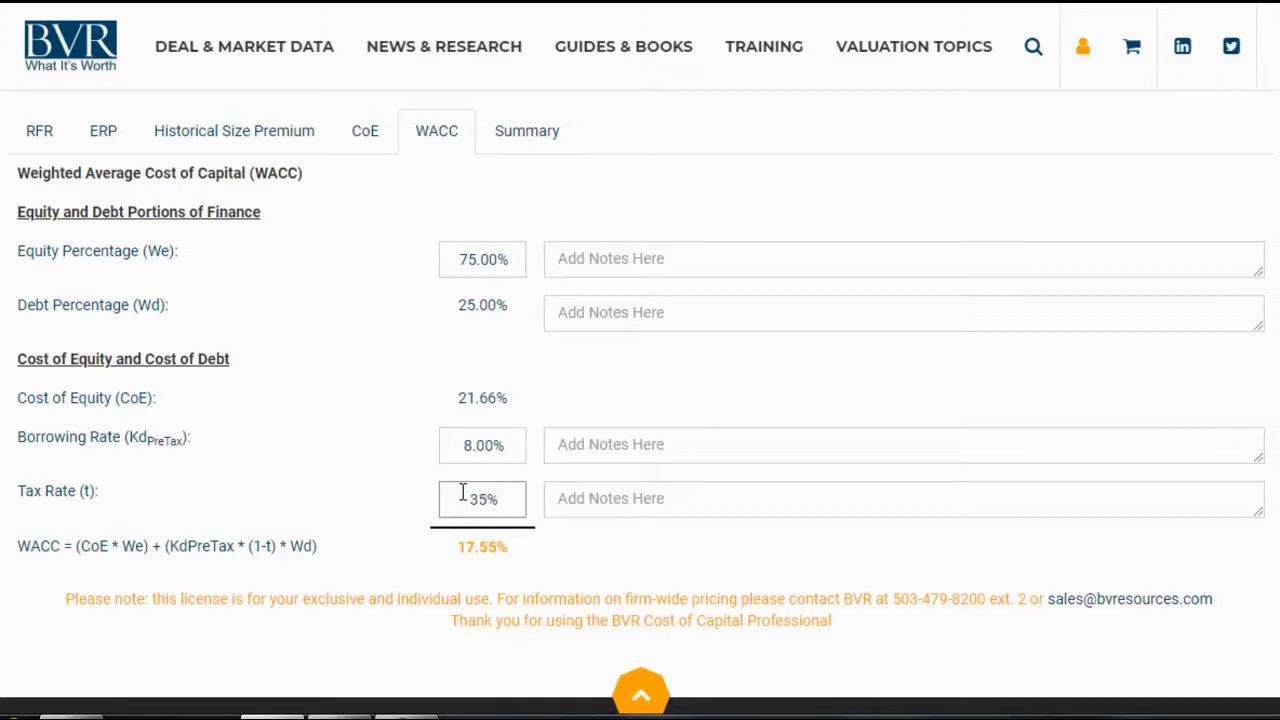
left_click(418, 180)
- Review the written summary of the cost of equity and WACC analysis for ABC, Inc
left_click(530, 134)
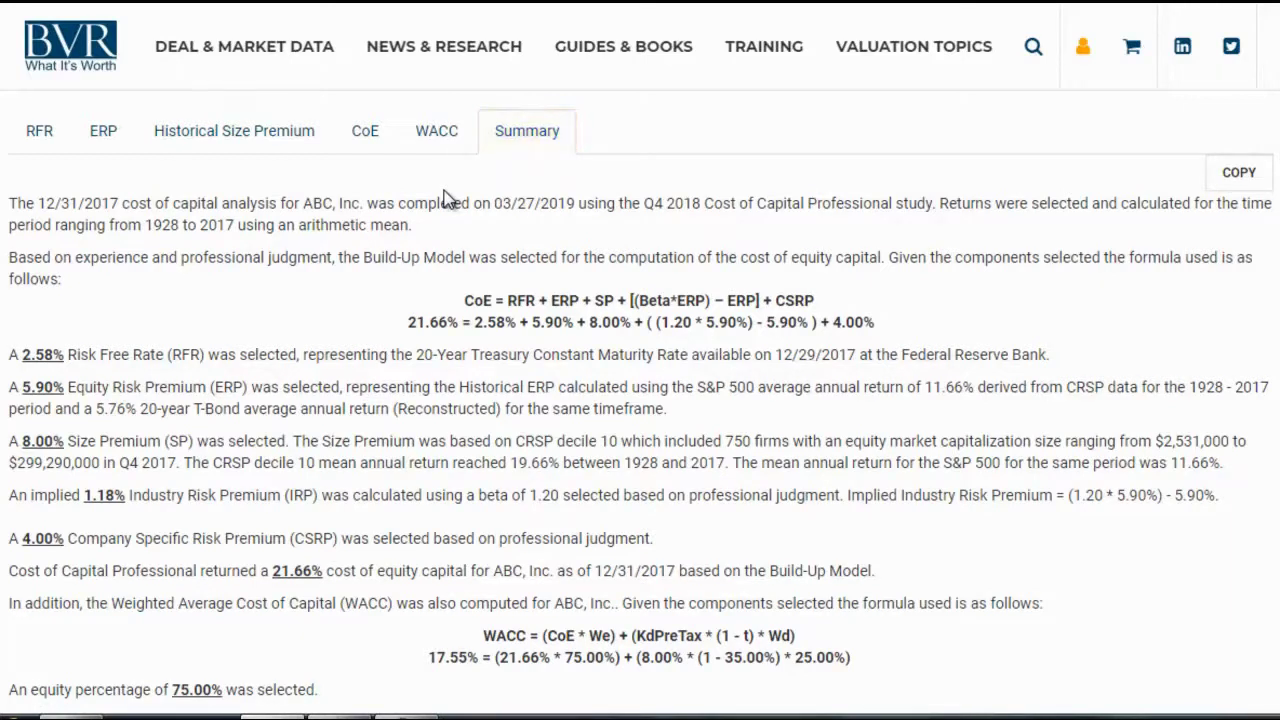
scroll(445, 198, "down", 3)
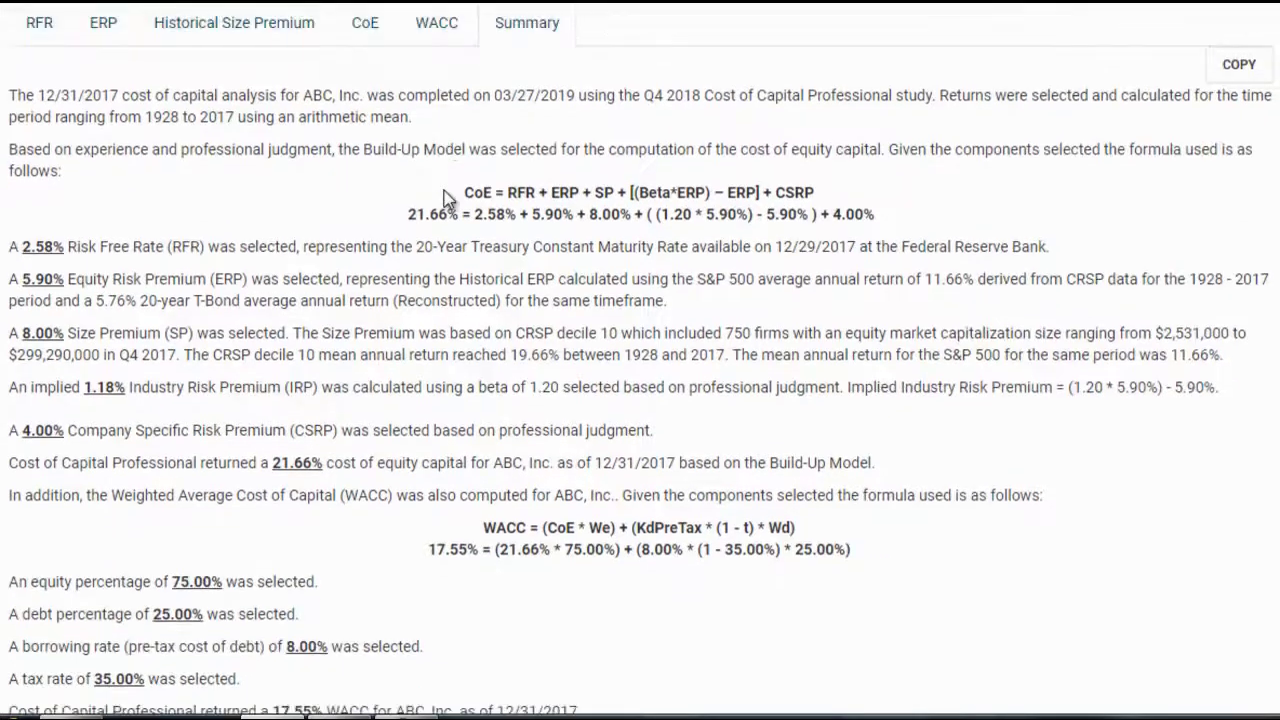
scroll(445, 198, "up", 3)
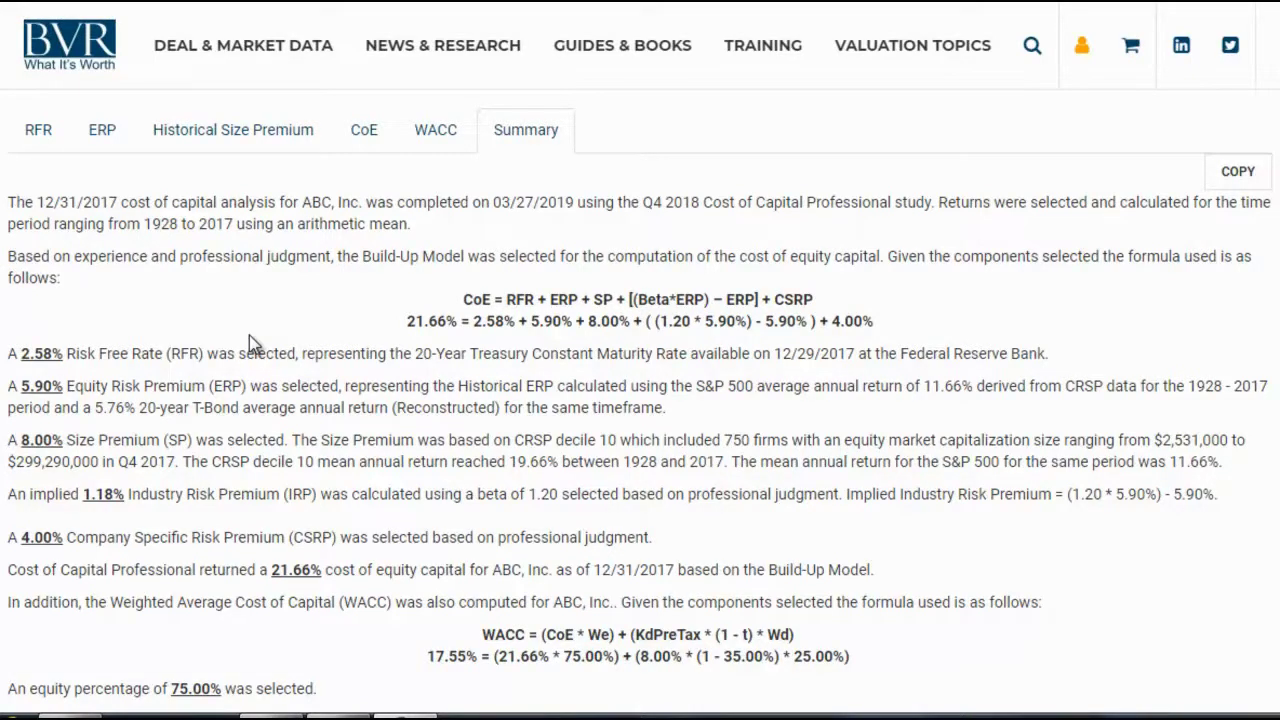
- Export the cost of capital analysis as an XLS file
scroll(249, 335, "up", 8)
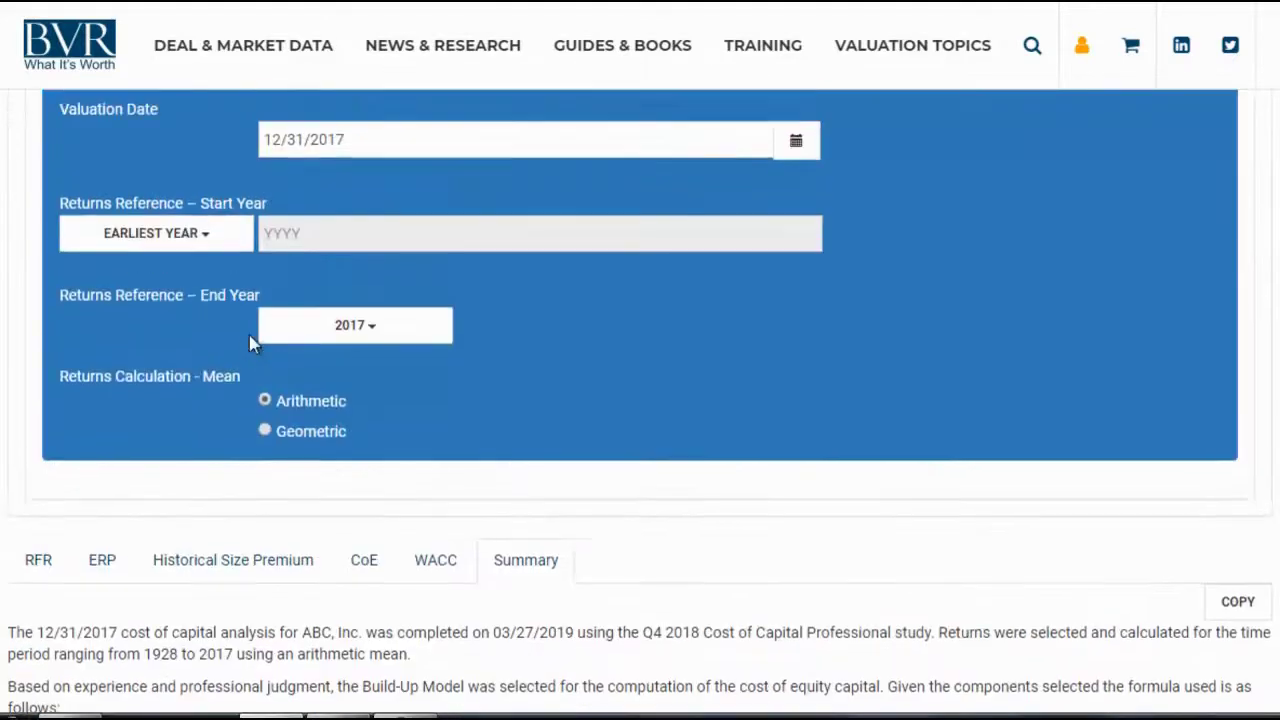
left_click(197, 240)
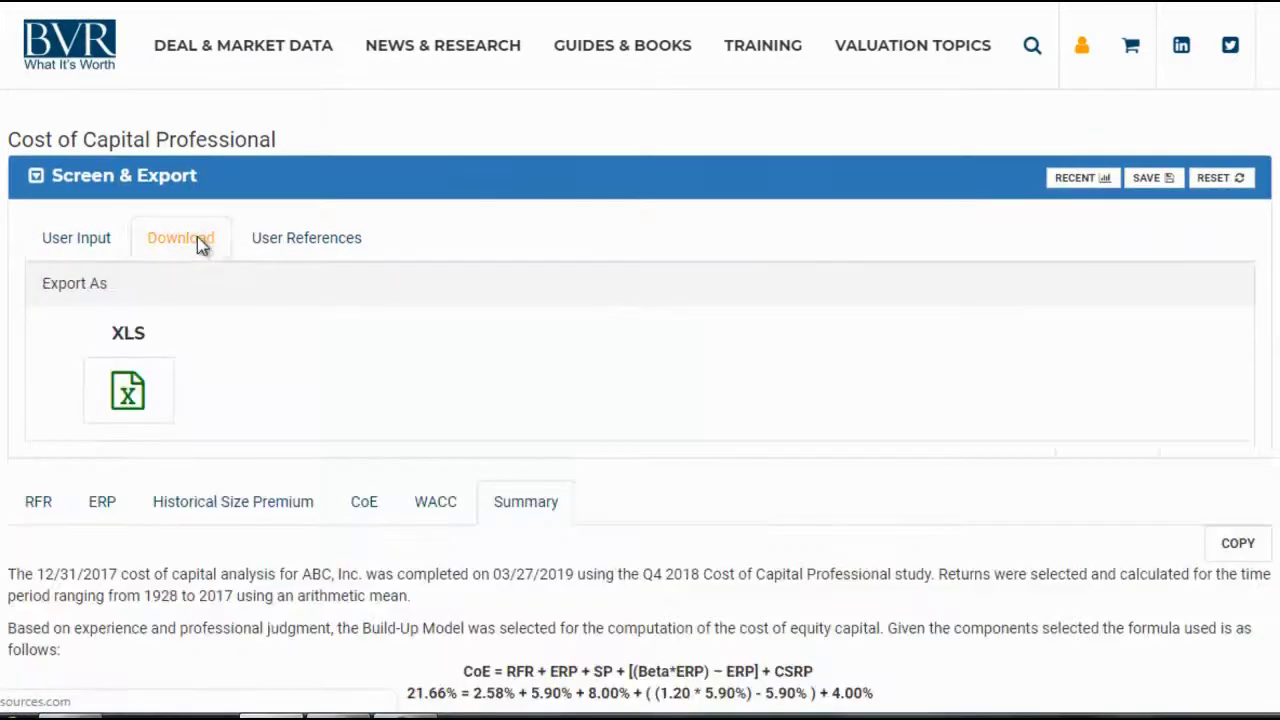
left_click(147, 383)
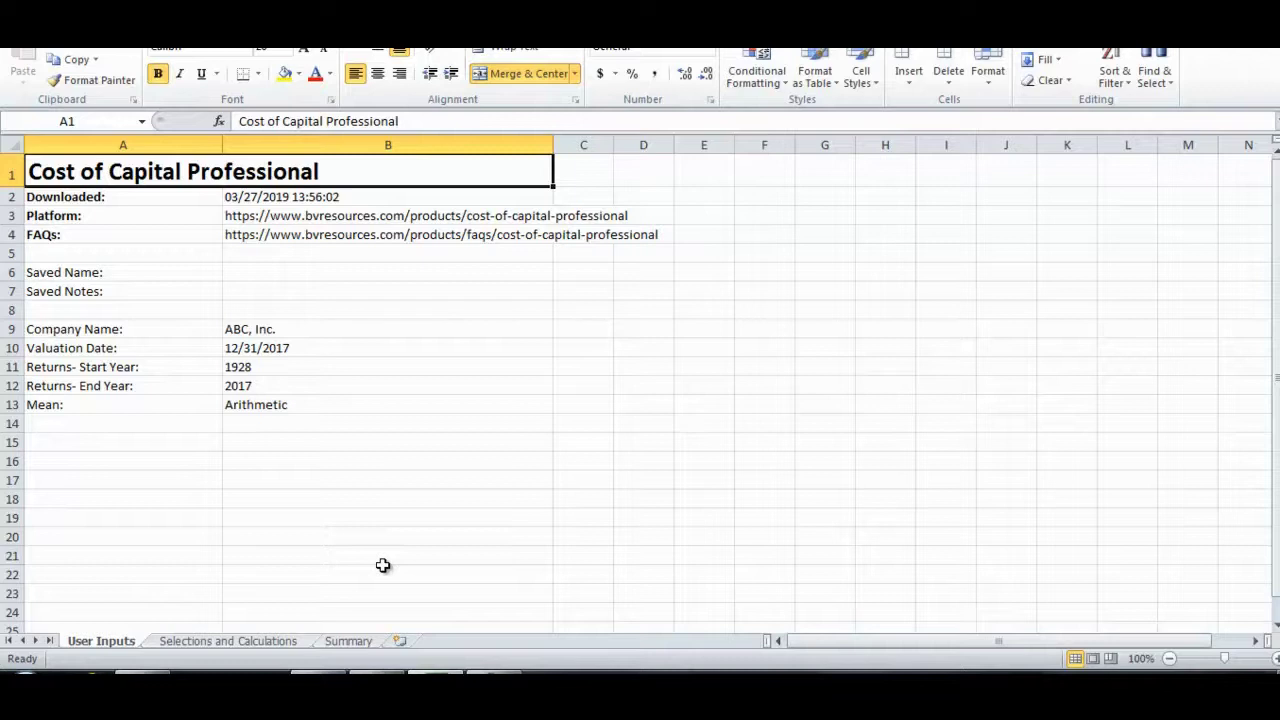
- Review the Selections and Calculations and Summary sheets in the exported Excel workbook, and view the User References in Cost of Capital Professional
left_click(279, 641)
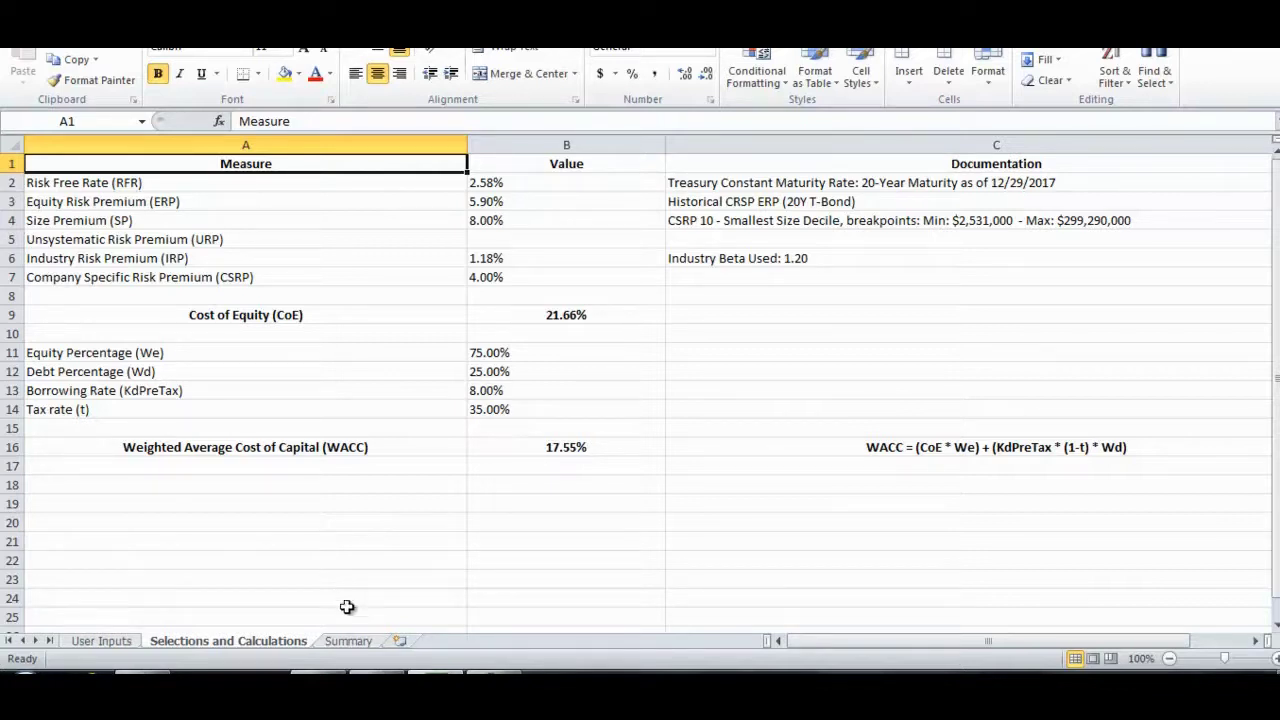
left_click(347, 641)
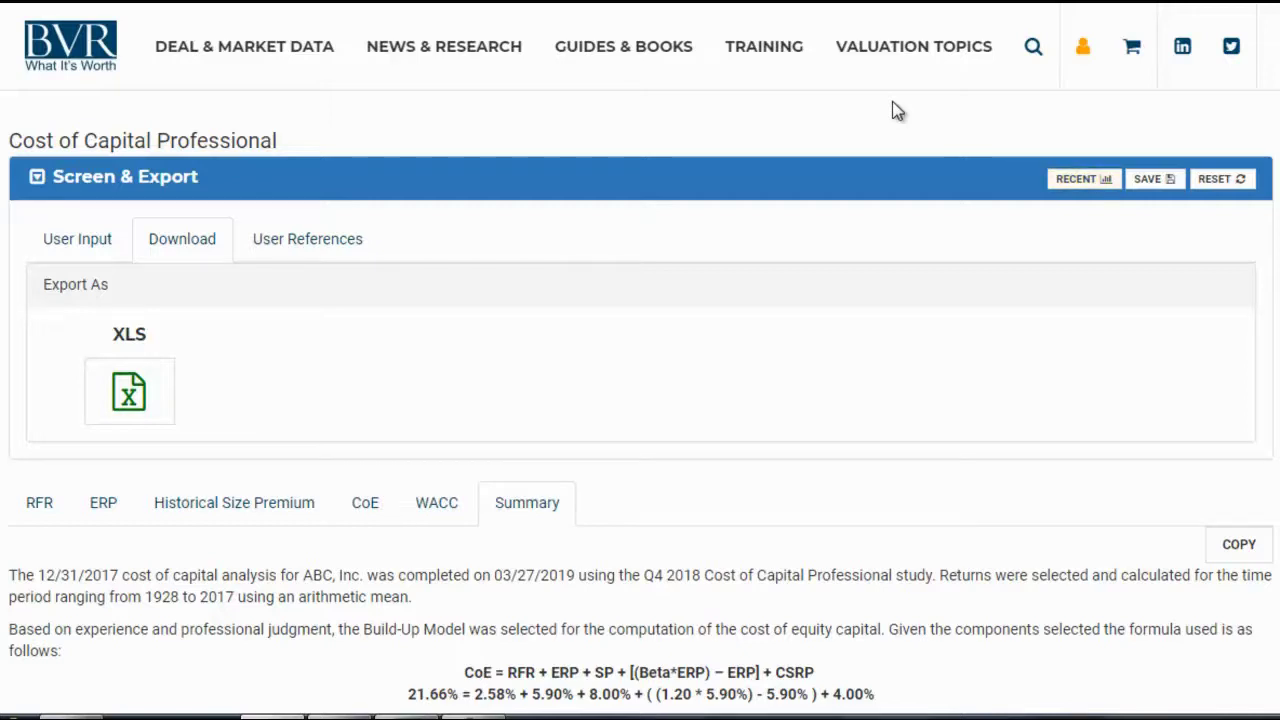
left_click(350, 242)
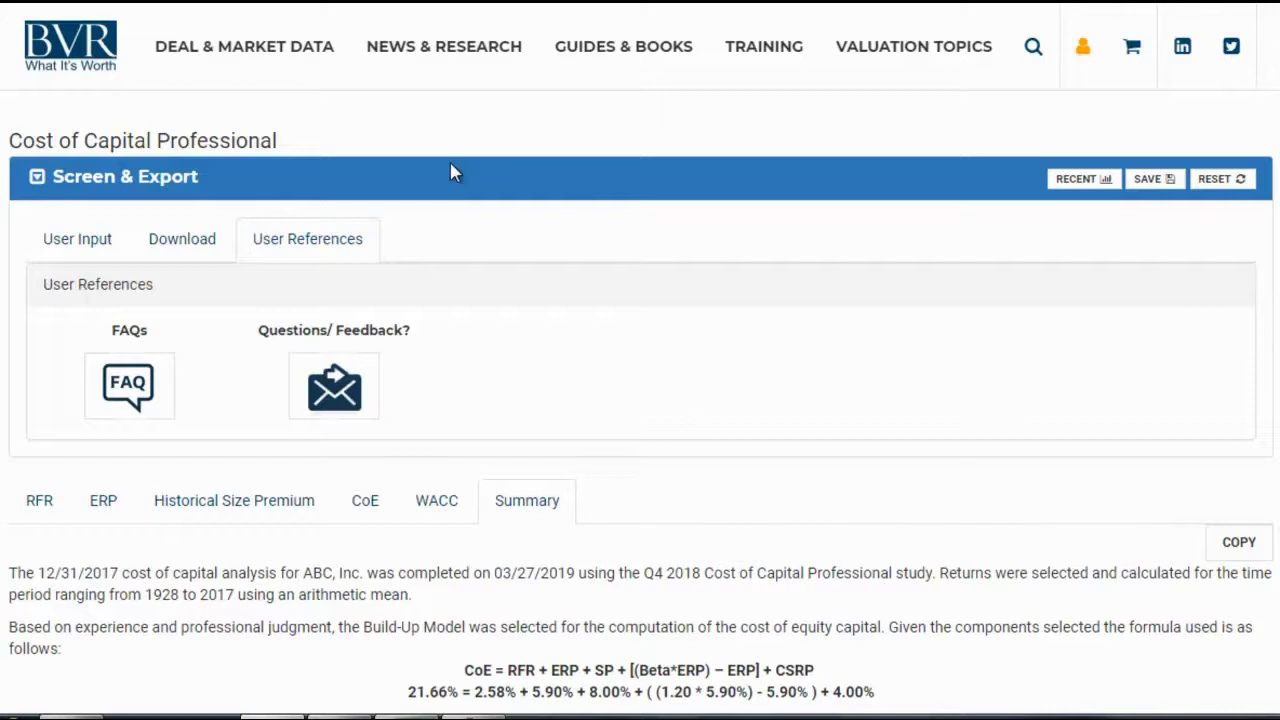